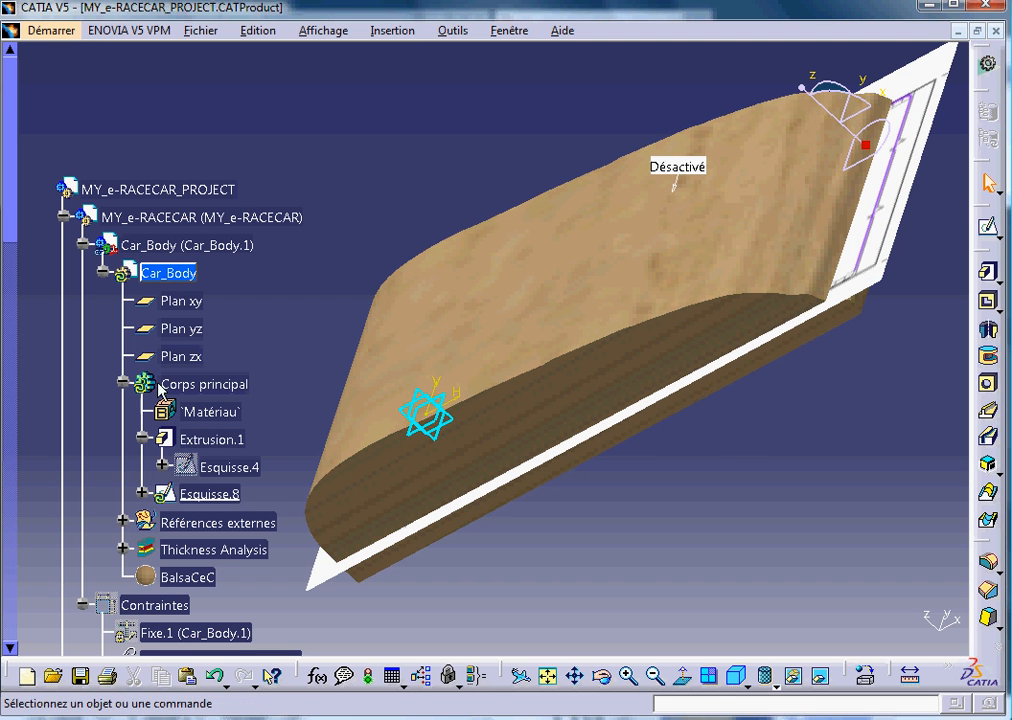
Edit Extrusion.1 of the car body so that its second limit length is 0 mm
double_click(210, 441)
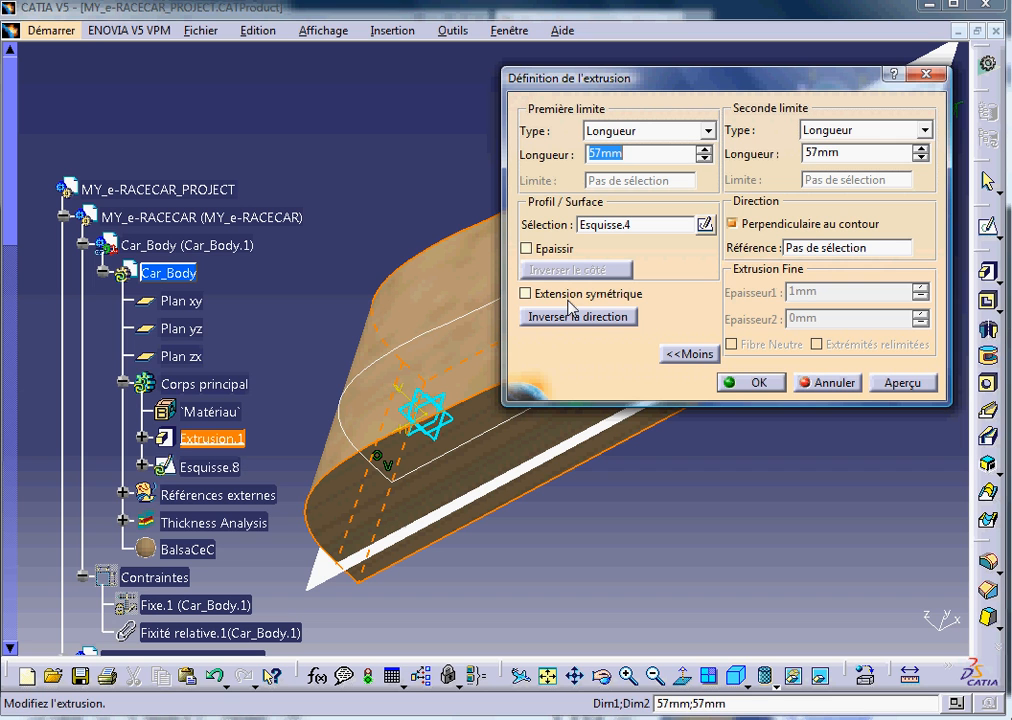
click(818, 154)
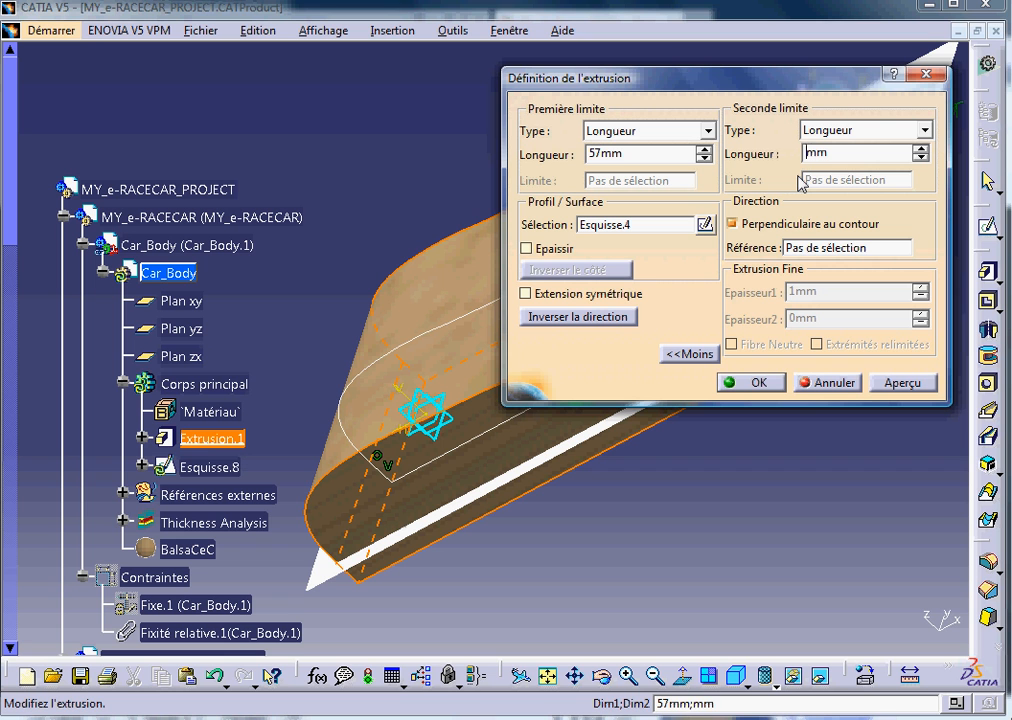
click(913, 388)
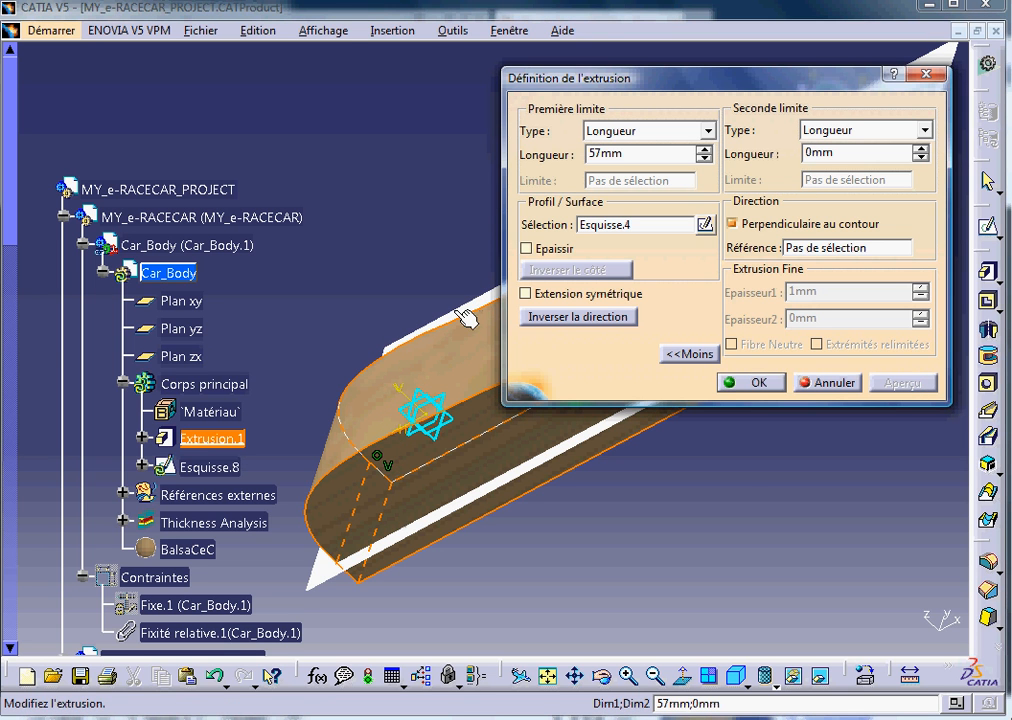
click(760, 384)
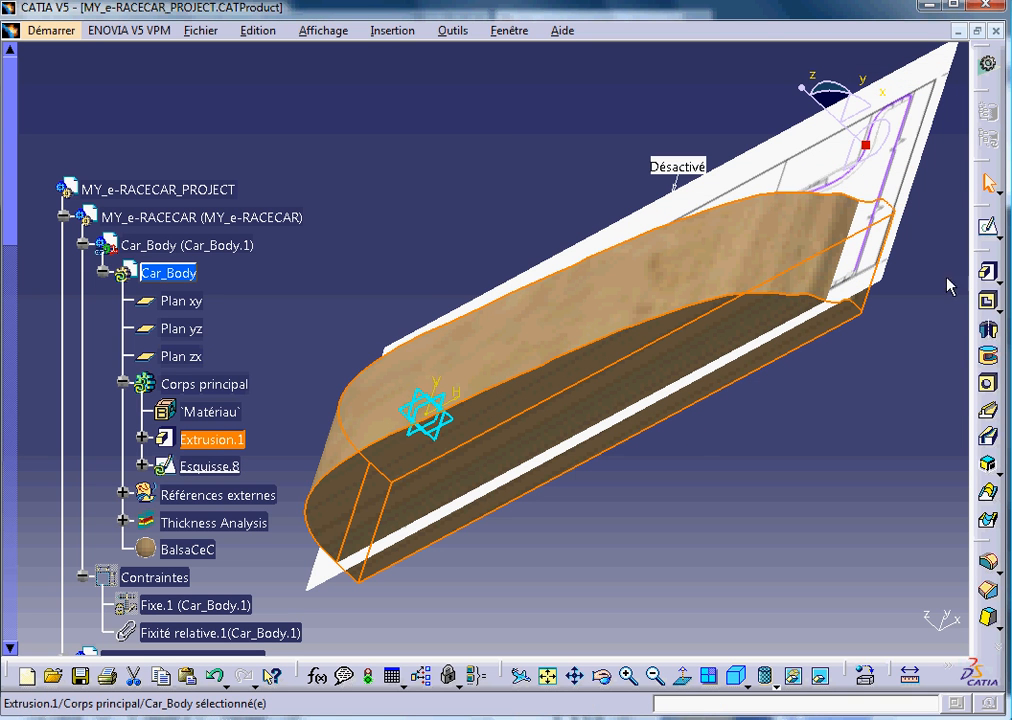
click(987, 66)
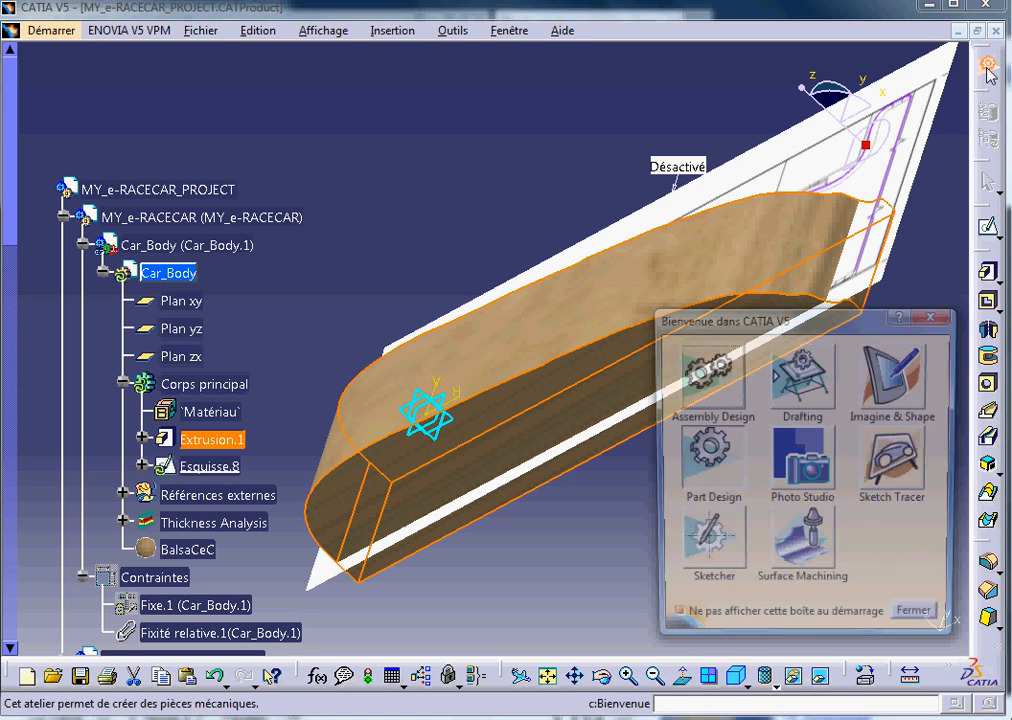
click(709, 458)
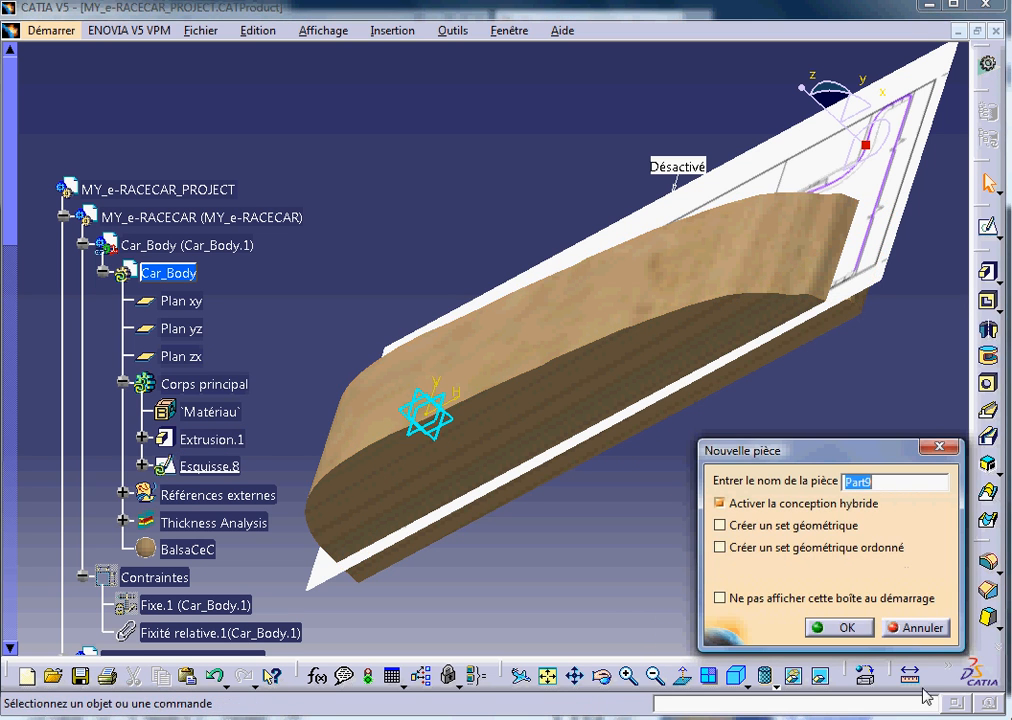
click(918, 630)
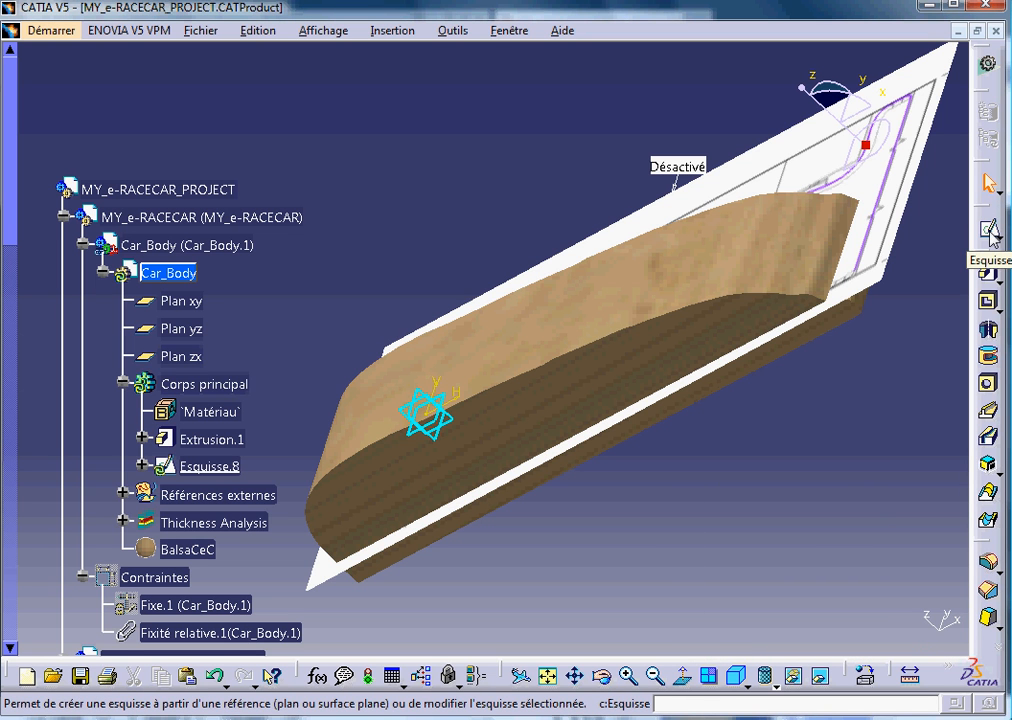
Create a sketch on the Car_Body xy plane and hide Extrusion.1 to expose the top-view blueprint
click(990, 231)
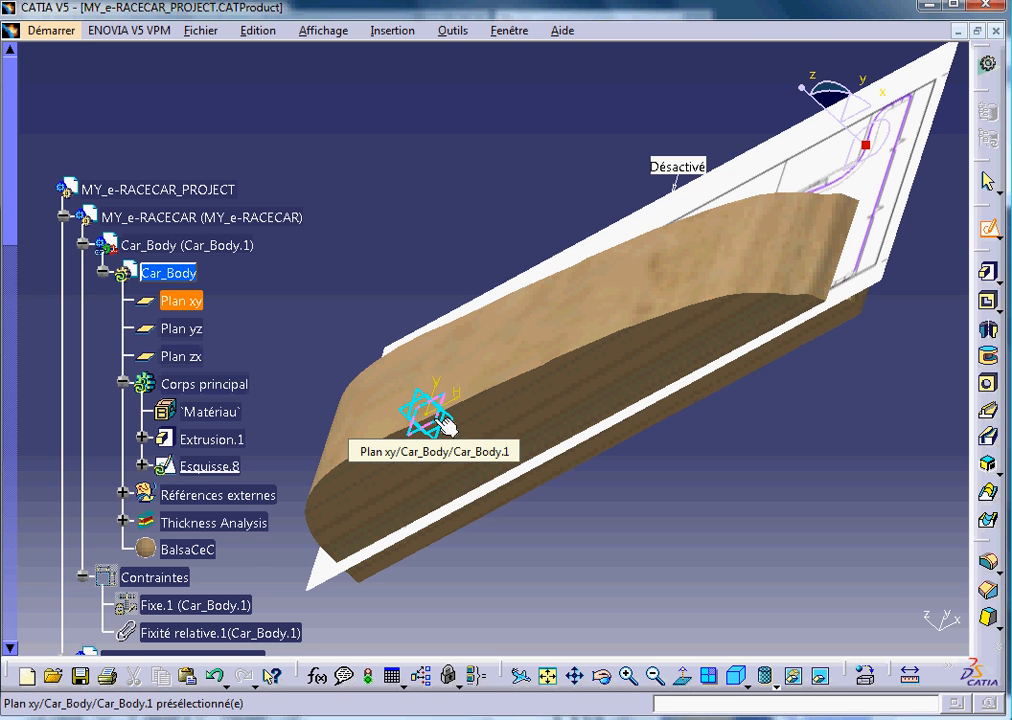
click(447, 426)
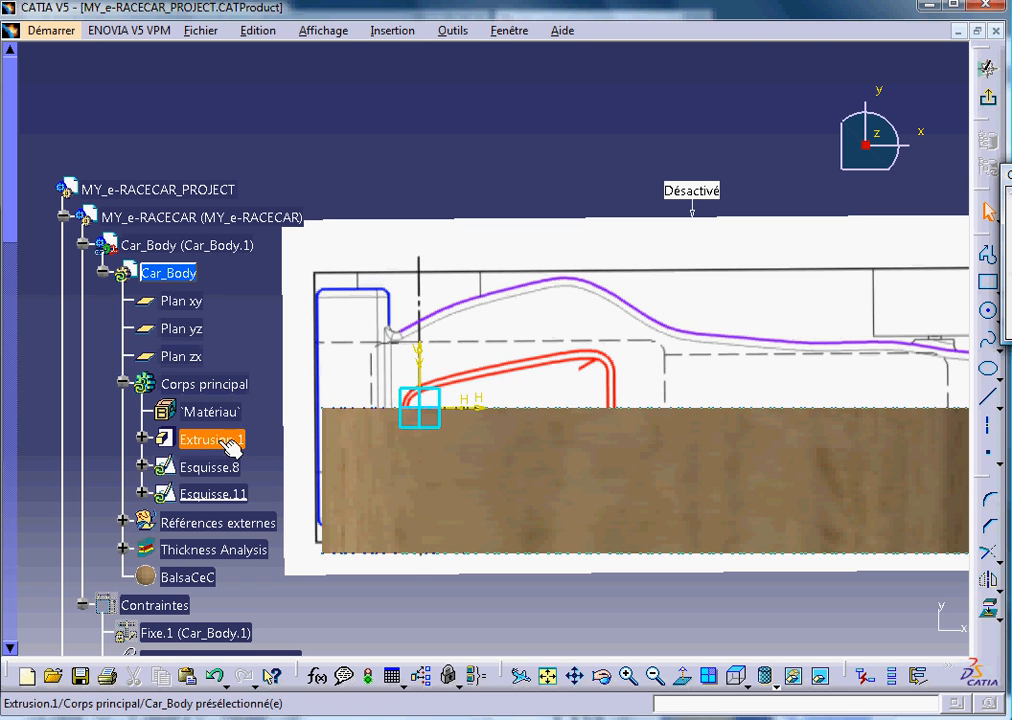
click(142, 440)
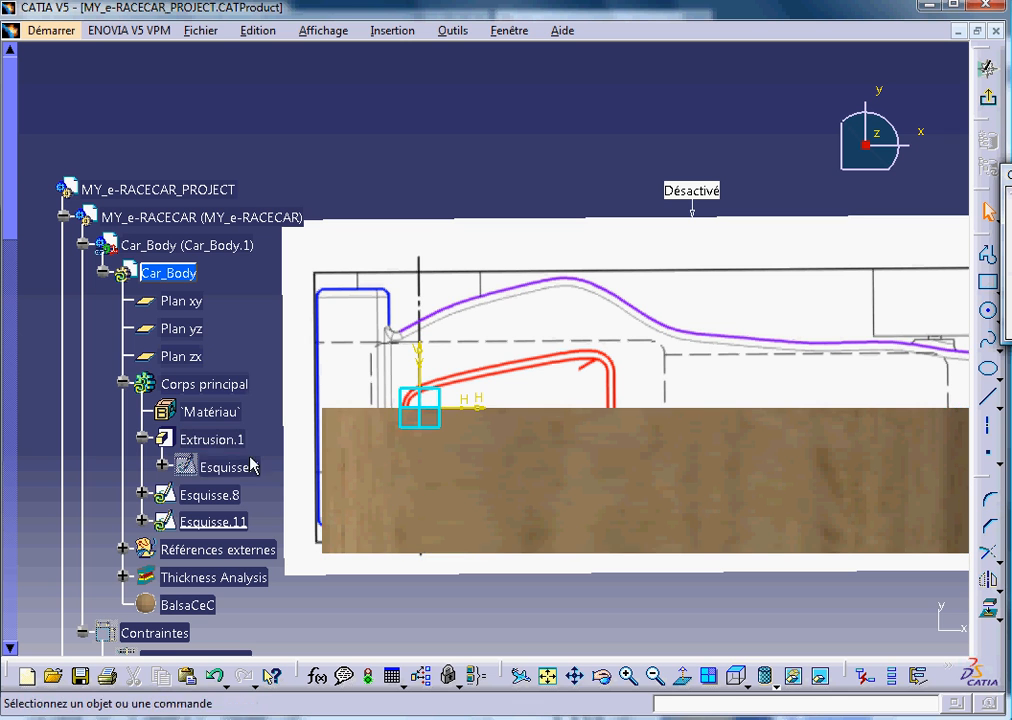
right_click(224, 440)
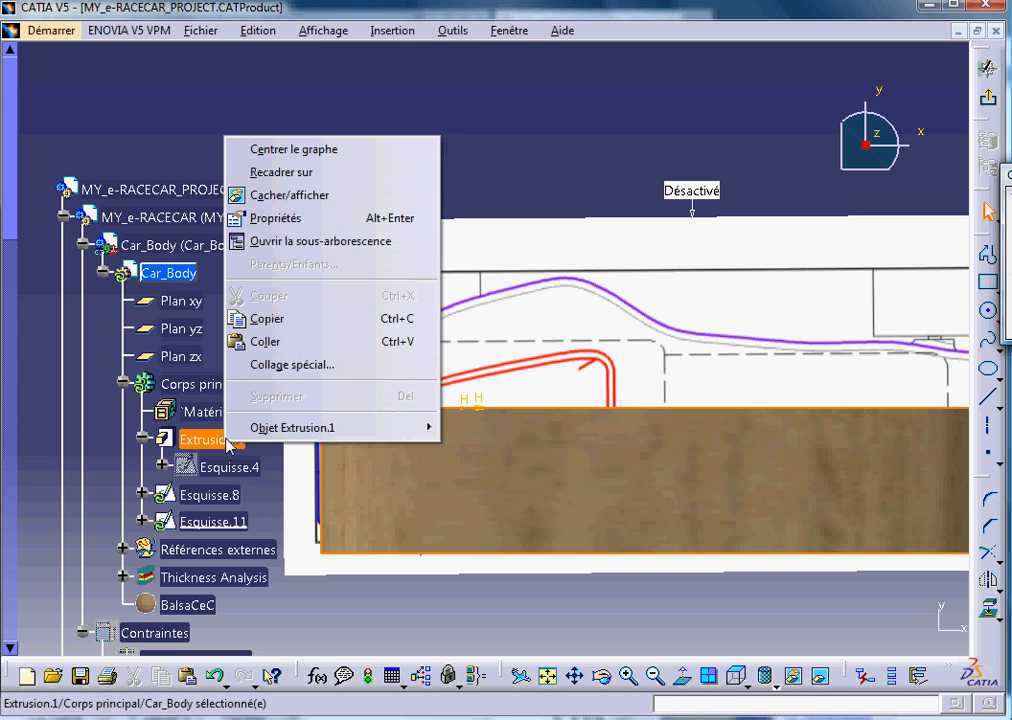
click(313, 197)
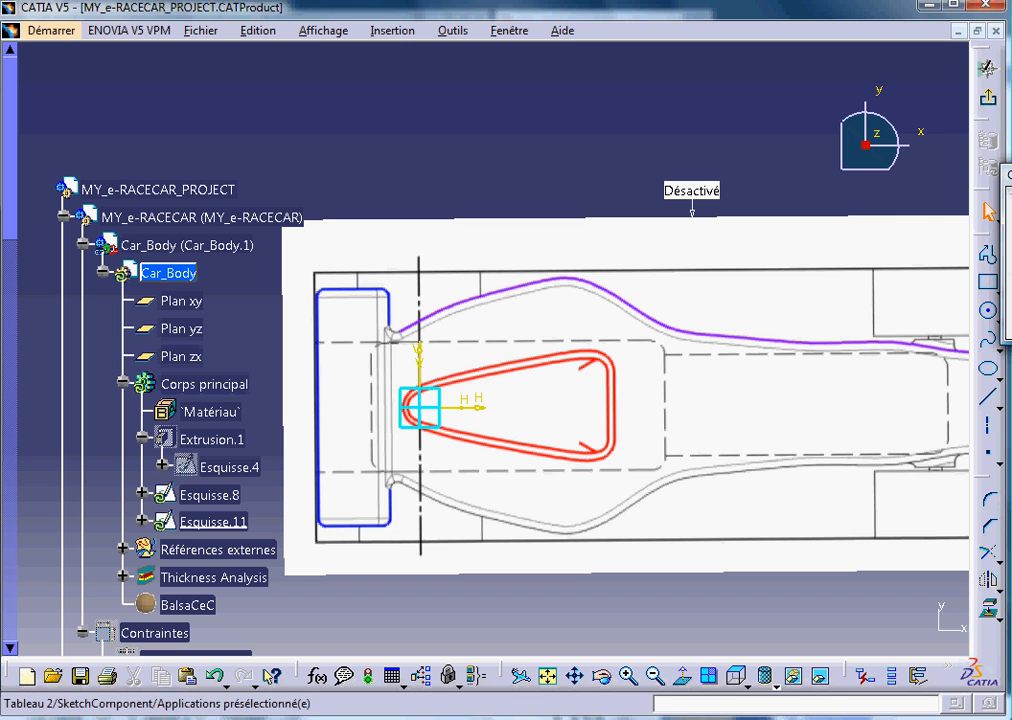
Hide the specification tree, start a spline on the H axis at the blueprint's front edge, and trace the lower half of the front wing's leading edge
drag(985, 165, 987, 386)
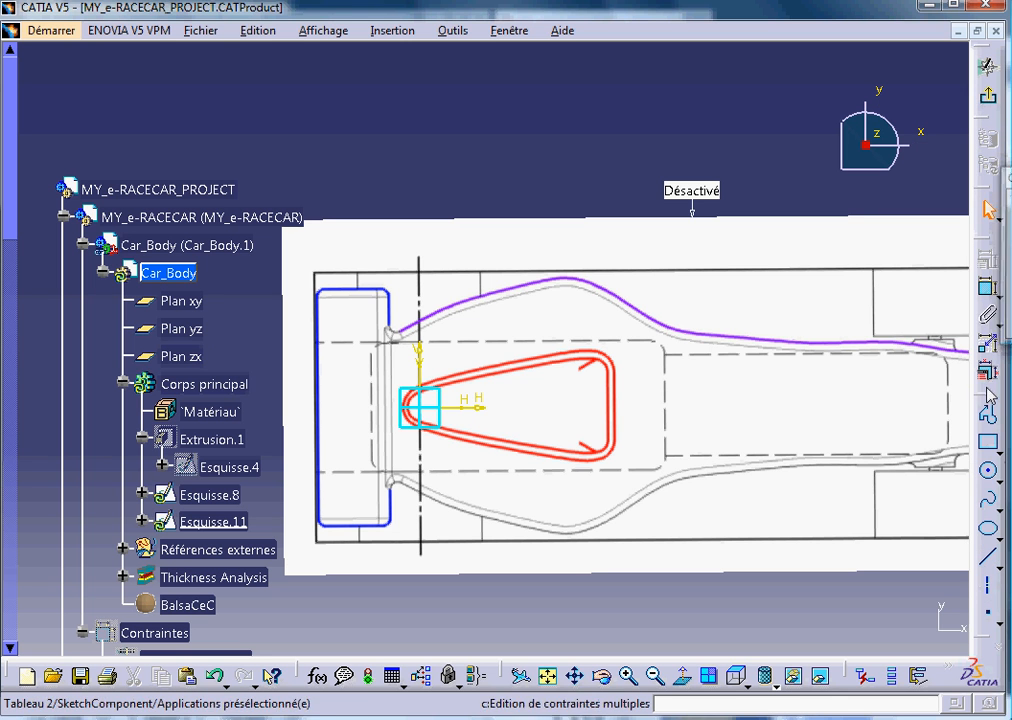
click(989, 506)
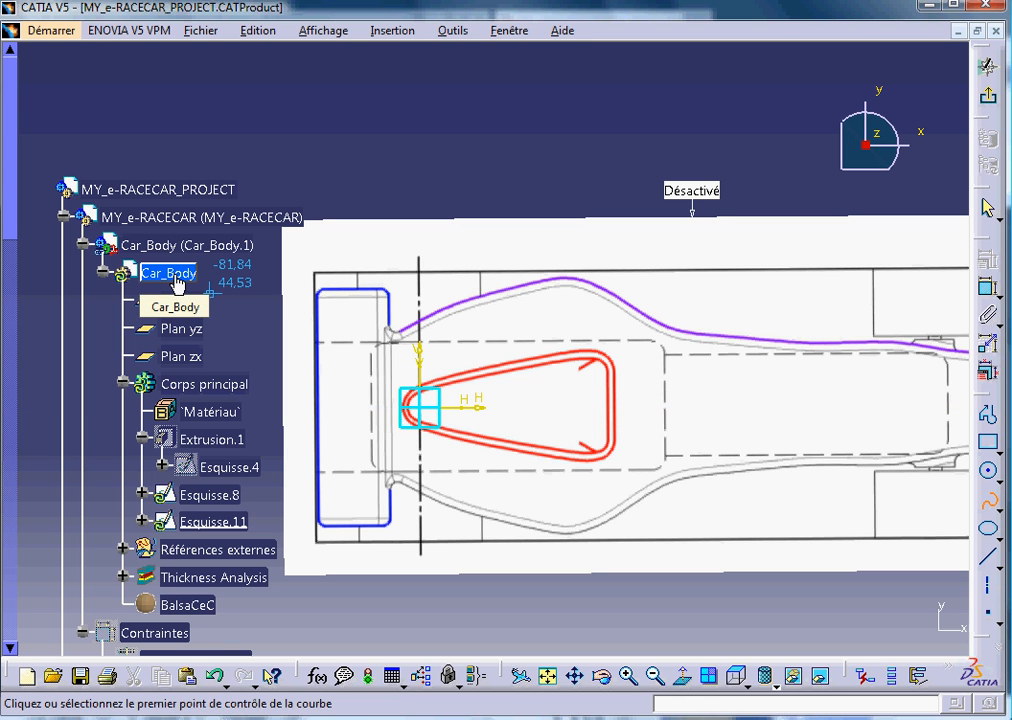
key(F3)
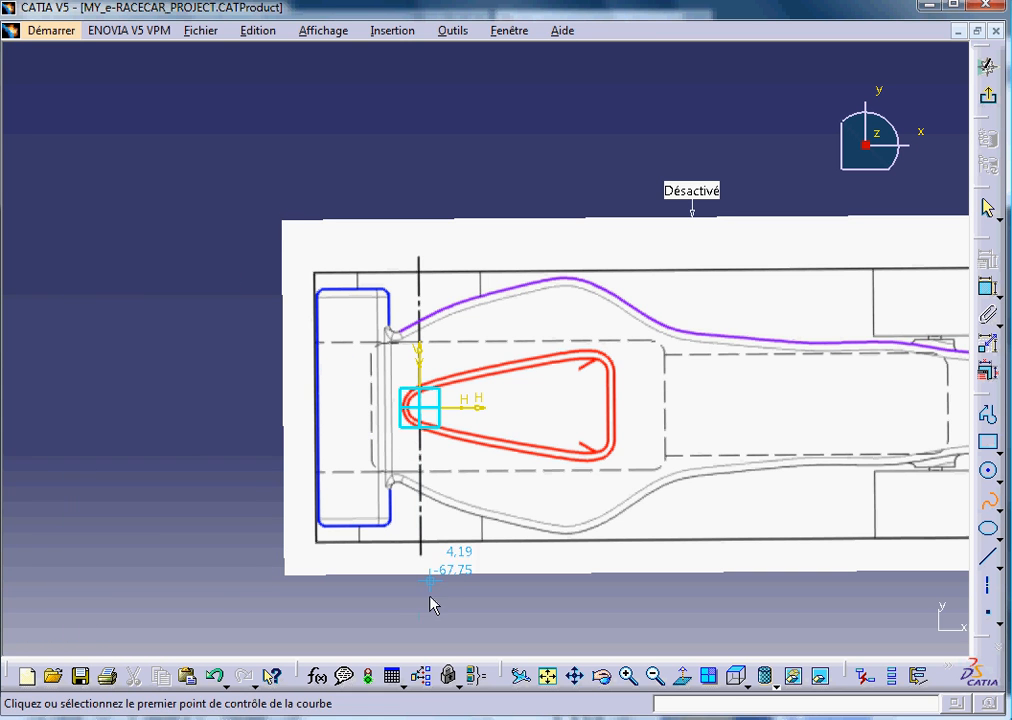
click(629, 678)
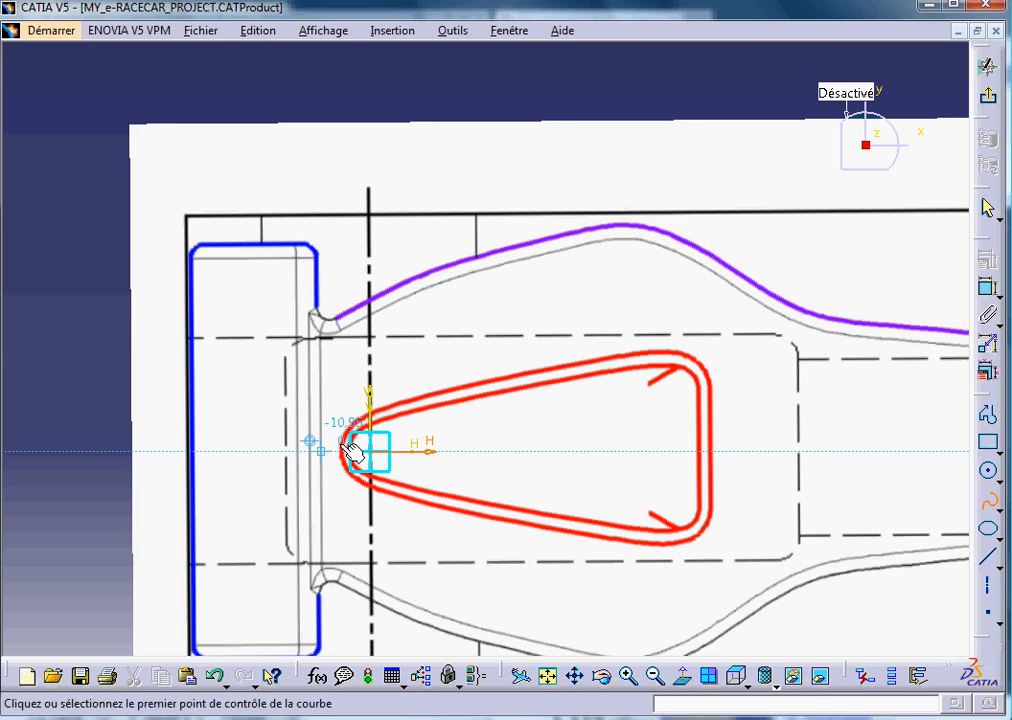
click(196, 452)
click(190, 482)
click(190, 508)
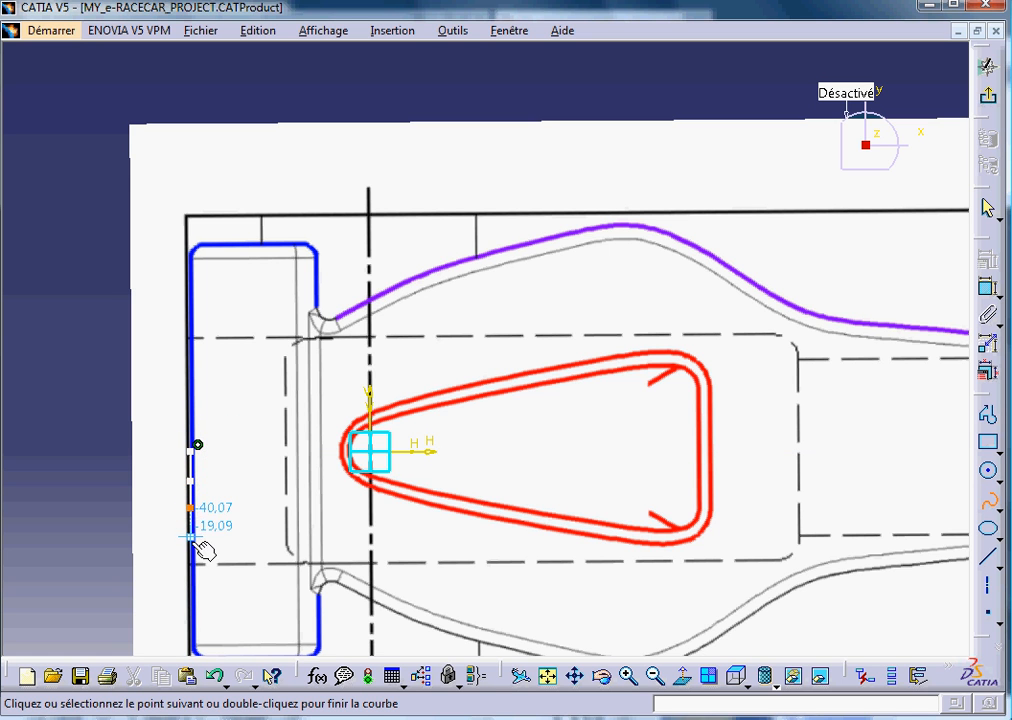
click(190, 540)
click(190, 571)
click(190, 606)
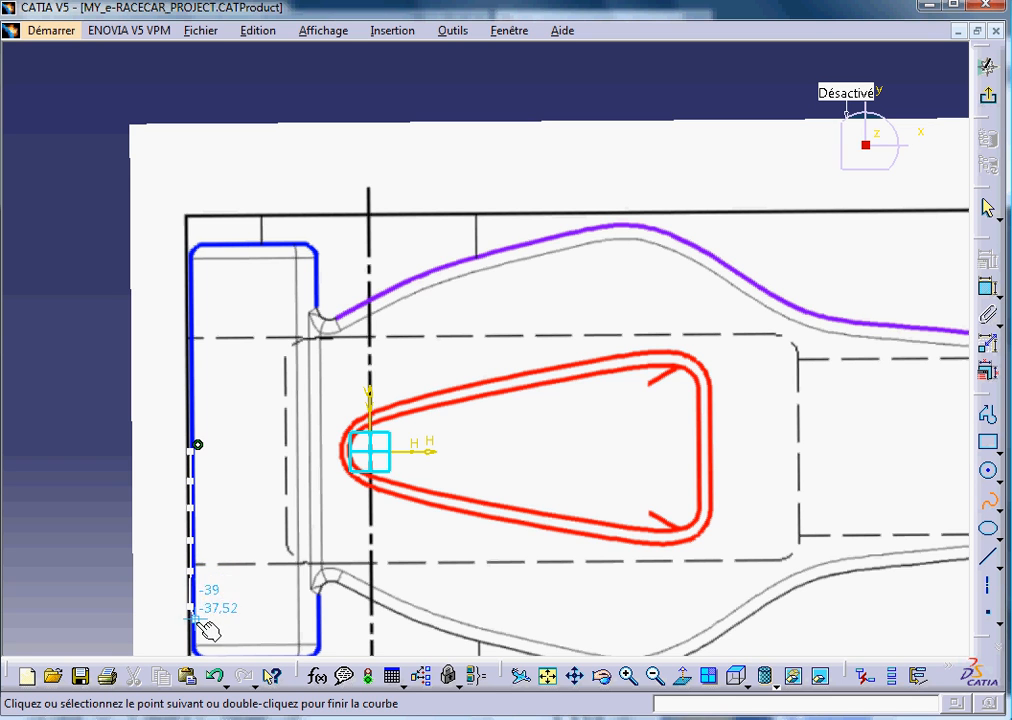
click(190, 634)
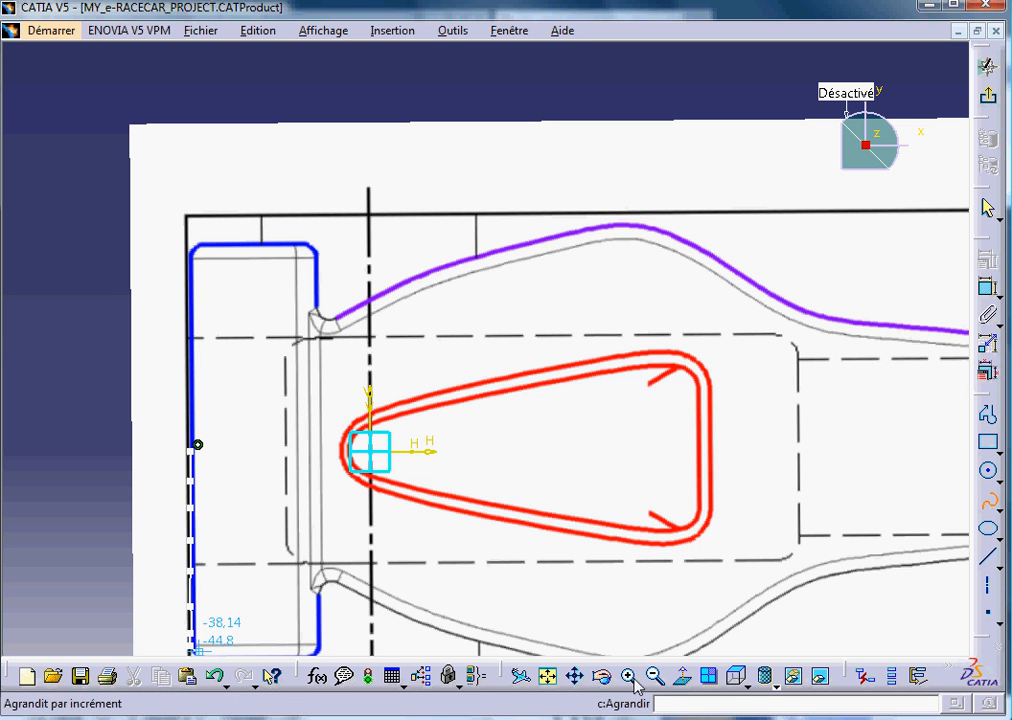
Continue the spline around the lower end of the front wing and along the lower bulging body outline to where it narrows
click(575, 676)
drag(486, 590, 503, 449)
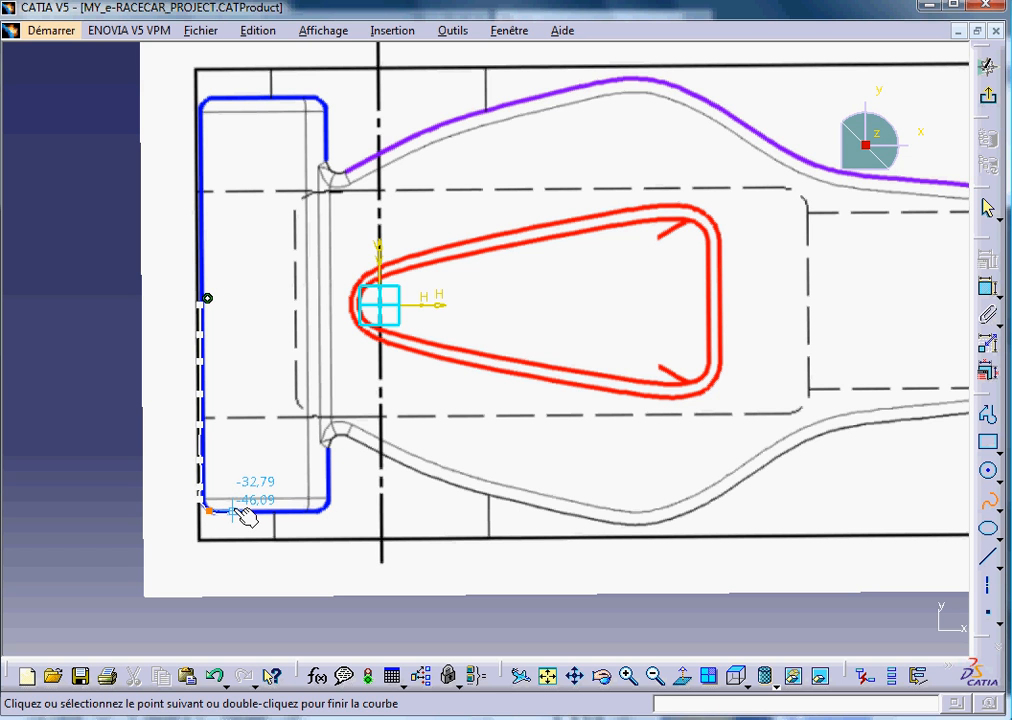
click(234, 512)
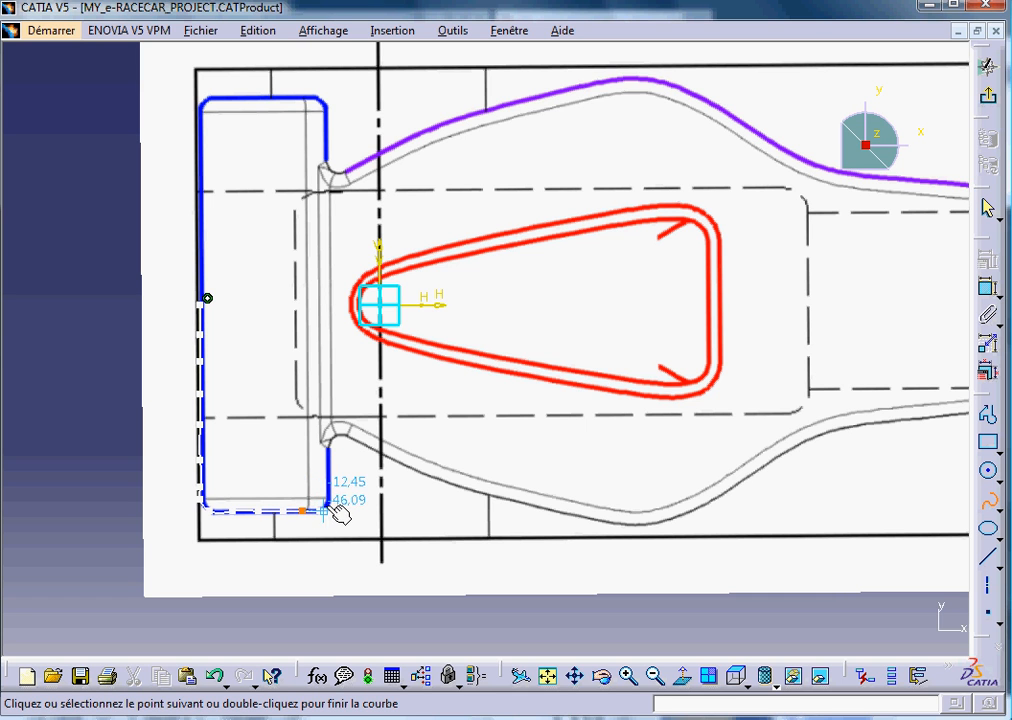
click(386, 446)
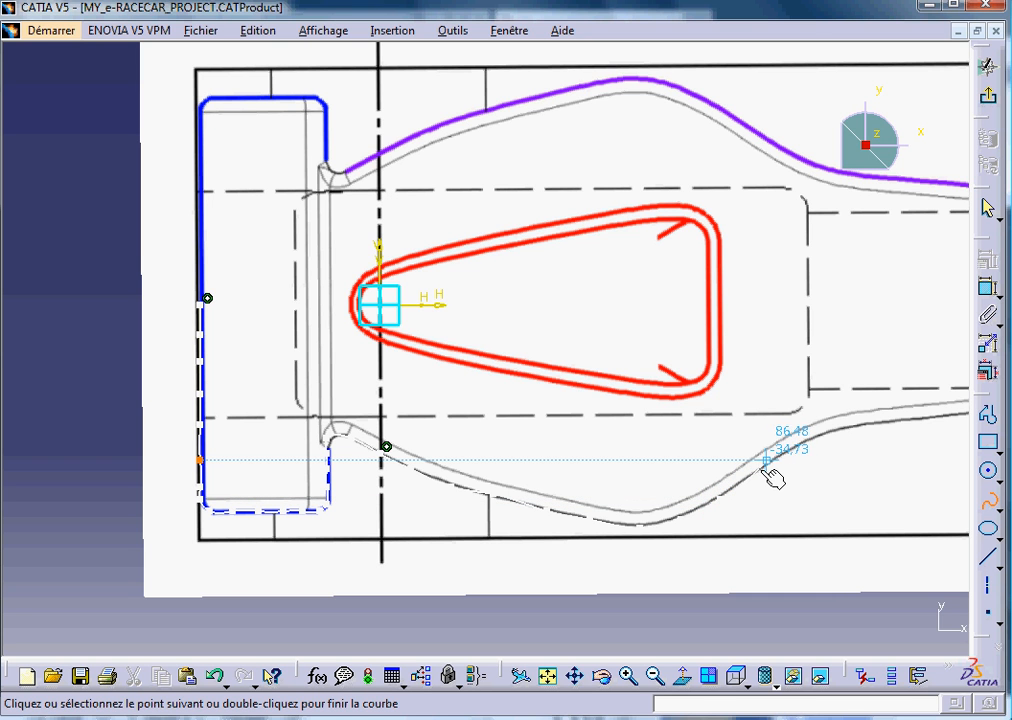
click(801, 439)
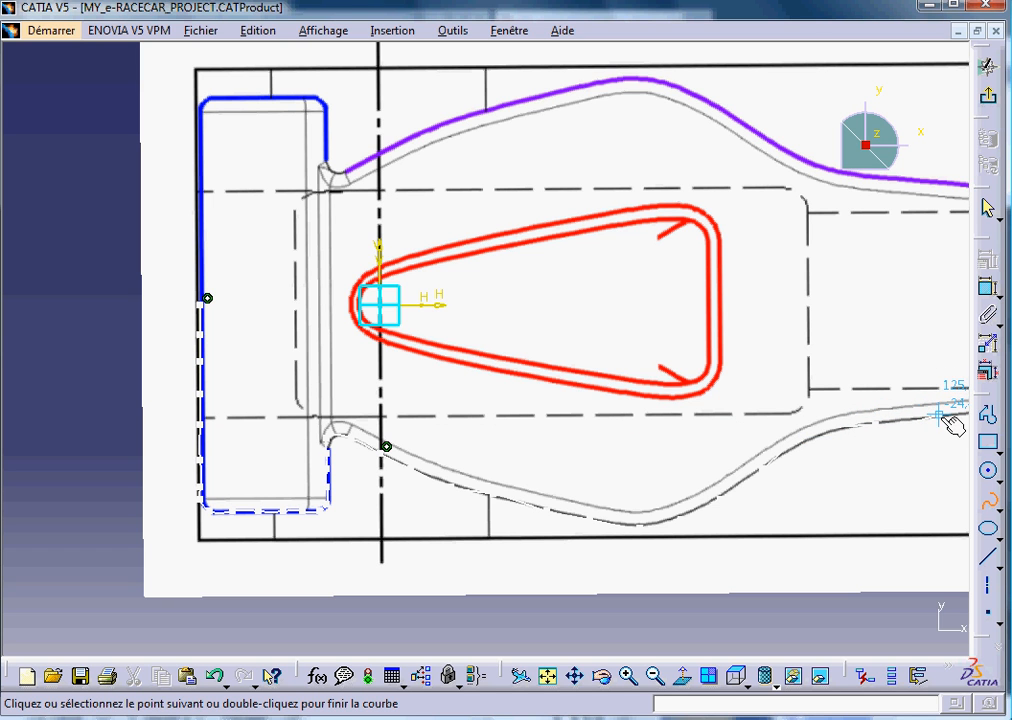
Continue the spline along the narrow lower body outline to the lower rear wheel mount
click(580, 677)
drag(726, 506, 308, 507)
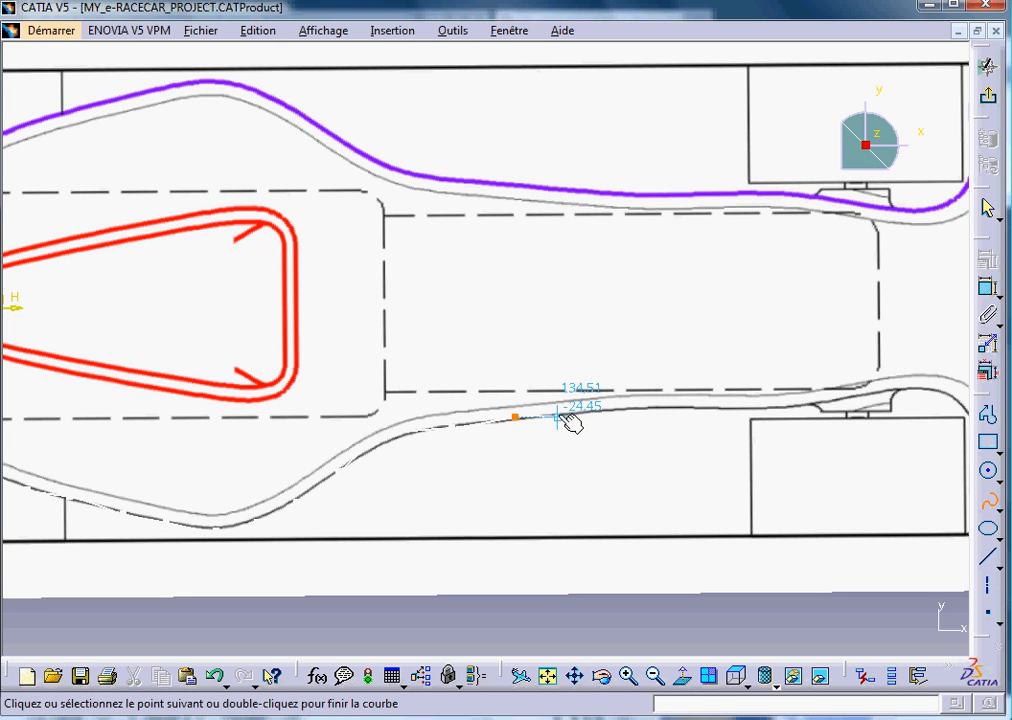
click(578, 409)
click(633, 409)
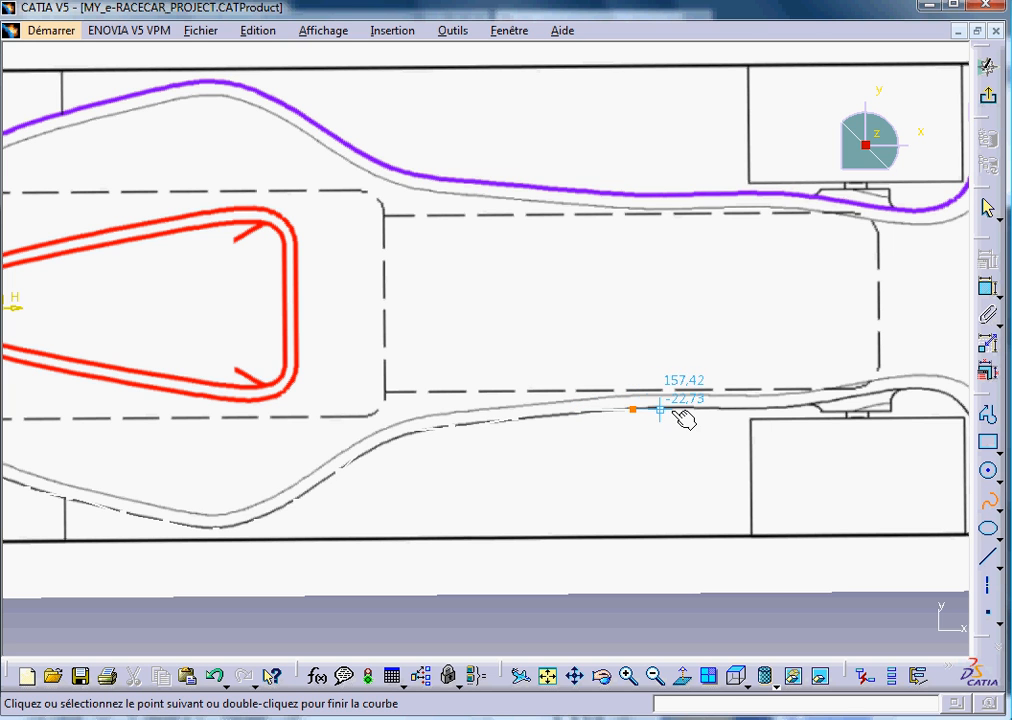
click(682, 409)
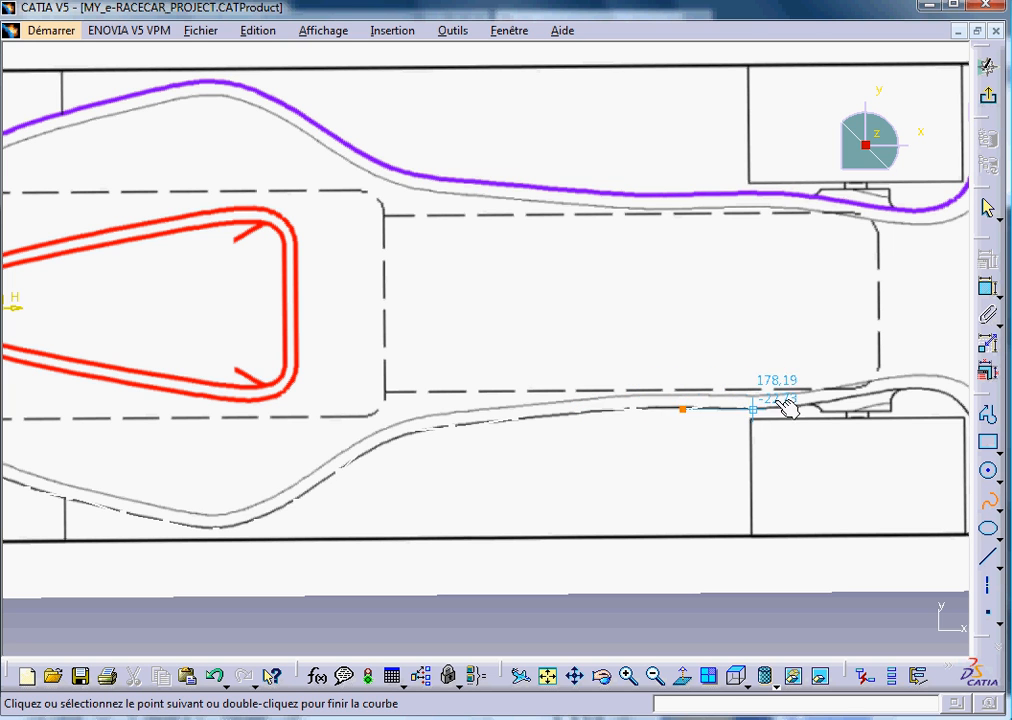
click(740, 404)
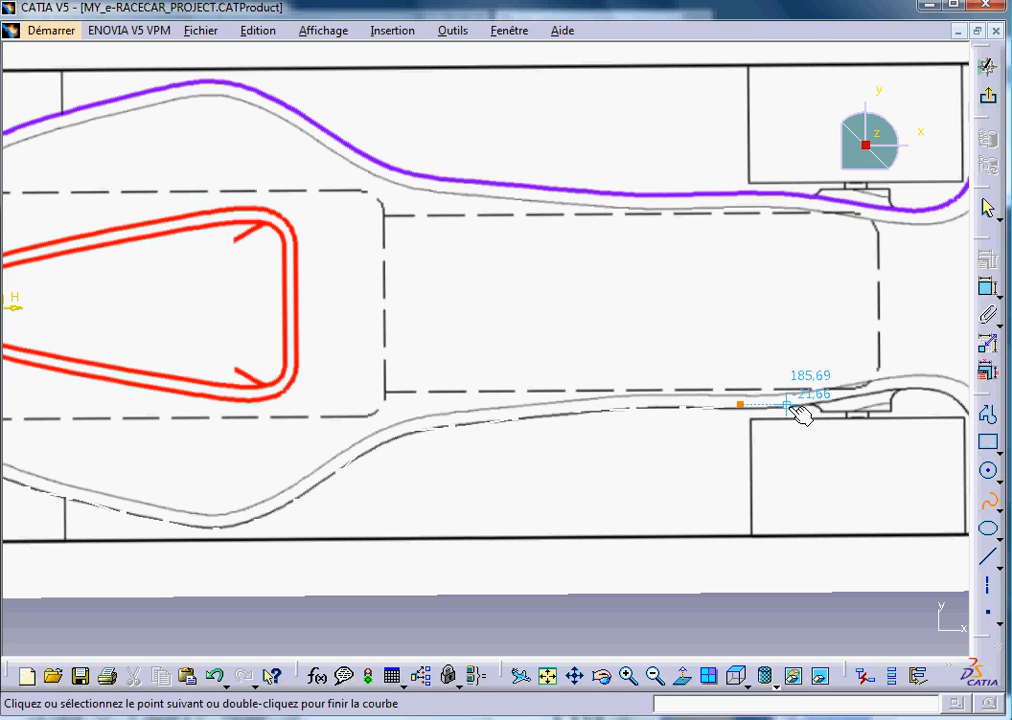
click(787, 405)
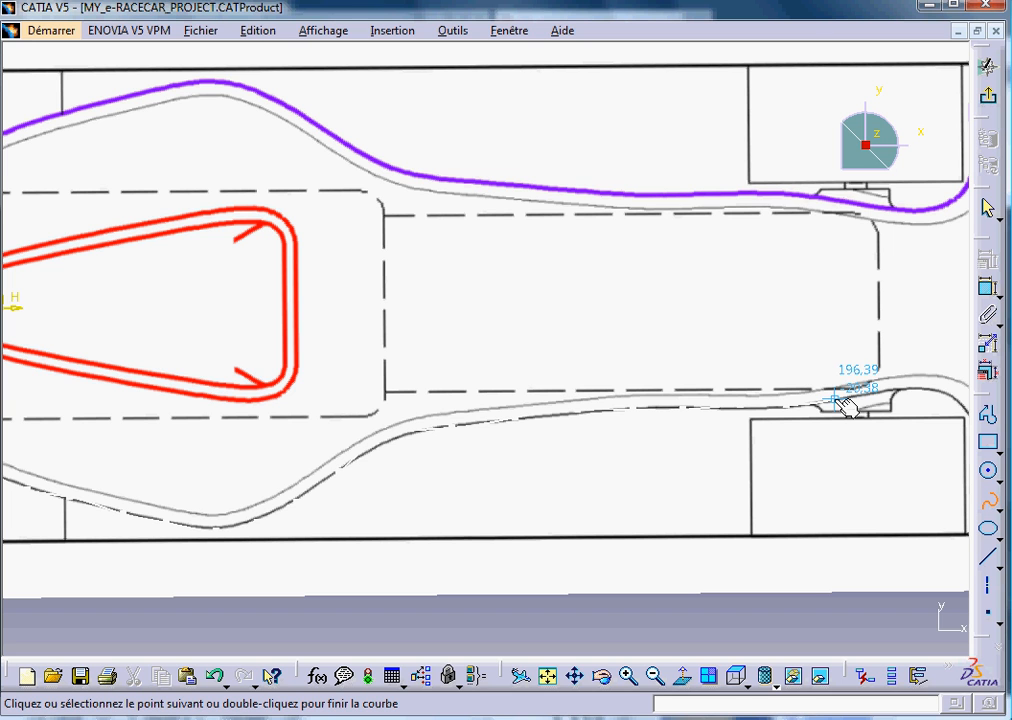
click(897, 398)
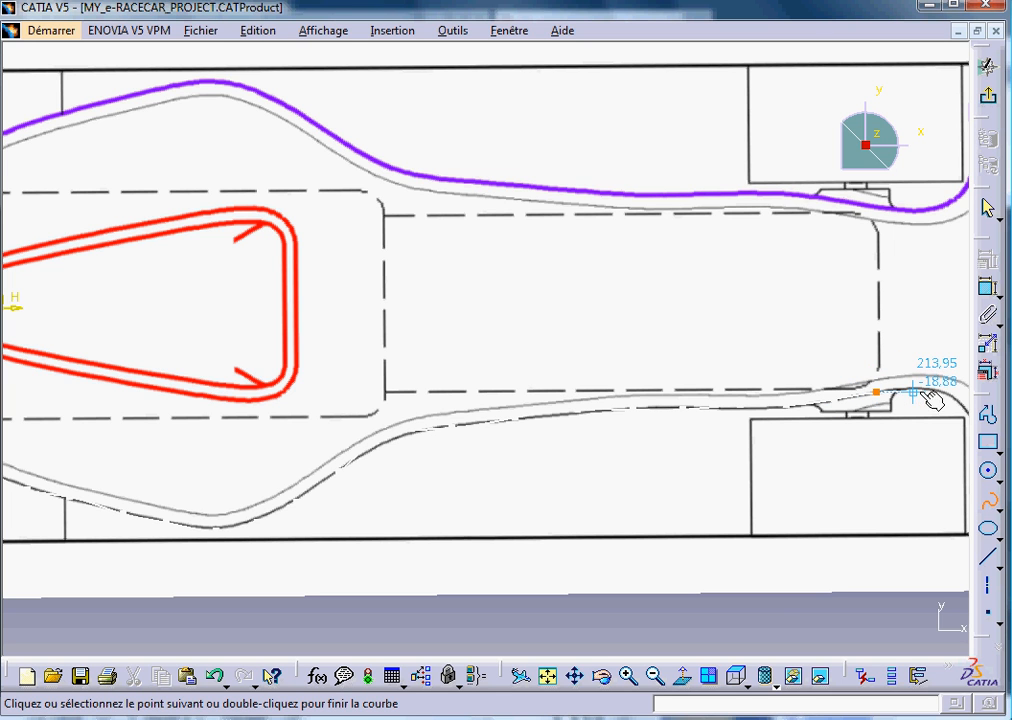
Trace the spline around the lower rear wing and up its trailing edge to the H axis at about H 248 mm
click(577, 677)
mouse_move(673, 592)
mouse_down()
mouse_move(723, 492)
mouse_move(563, 454)
mouse_up()
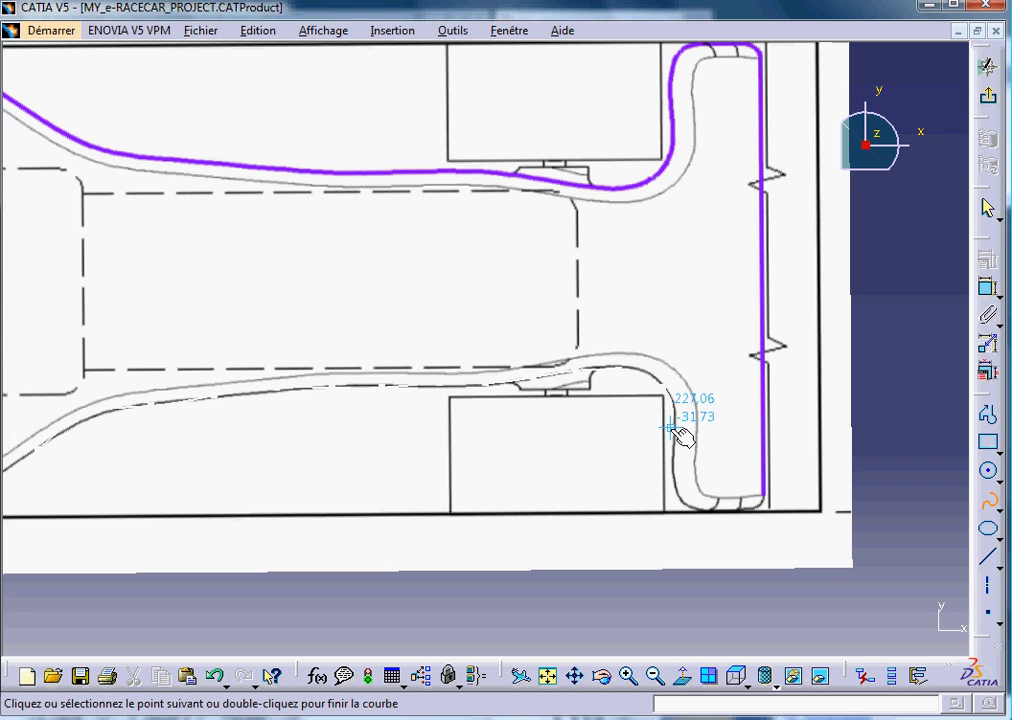
click(669, 428)
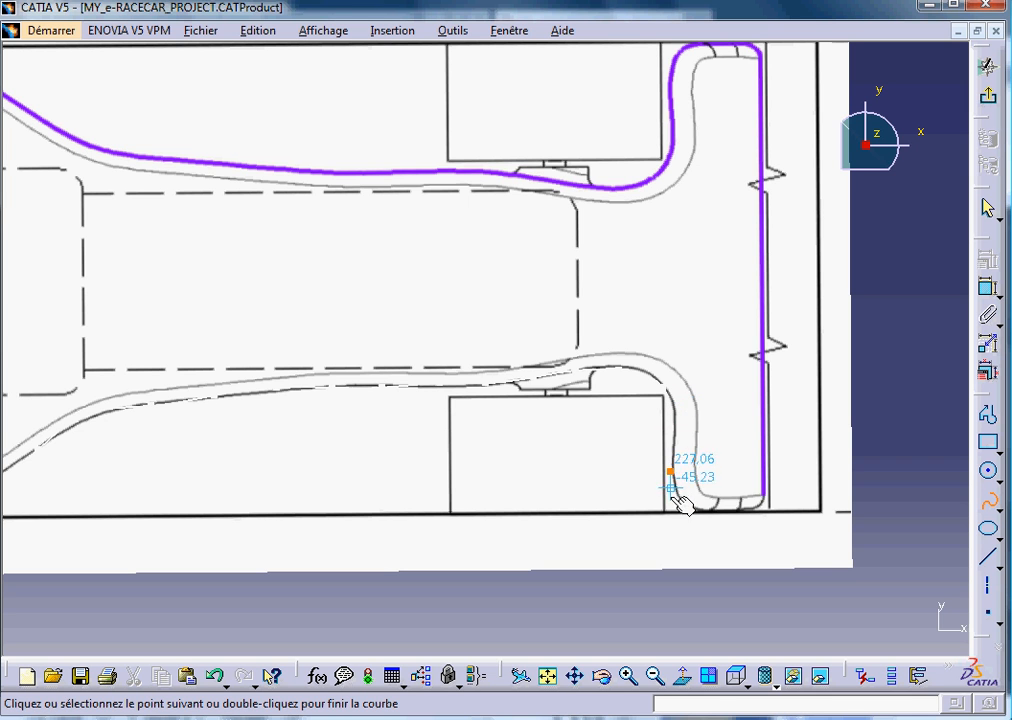
click(743, 514)
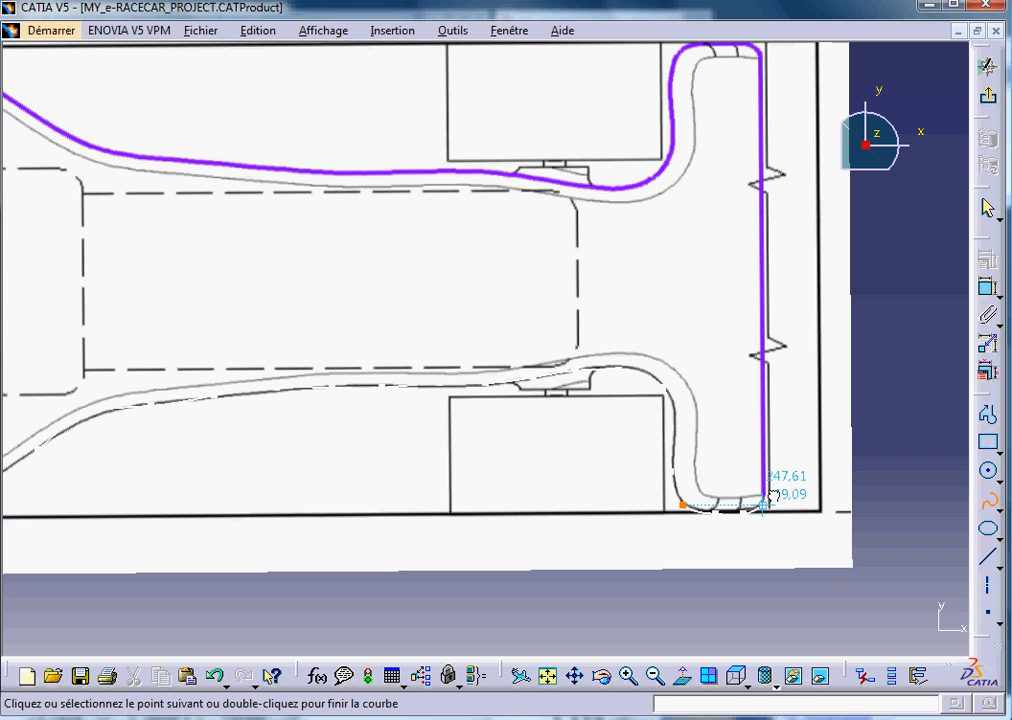
click(763, 504)
click(763, 432)
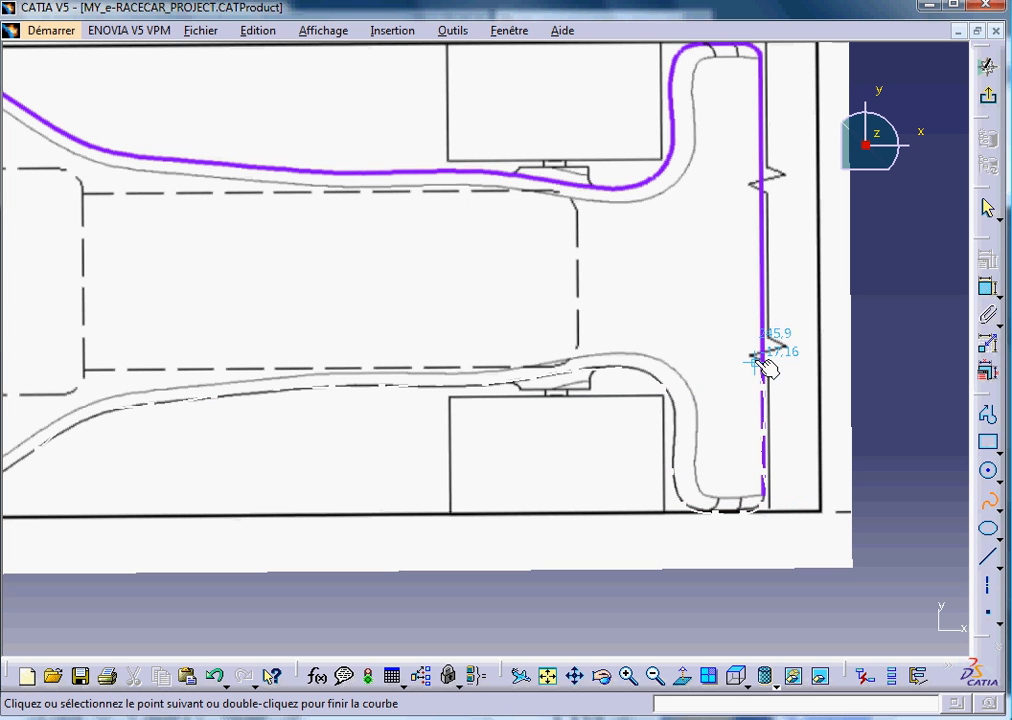
click(762, 320)
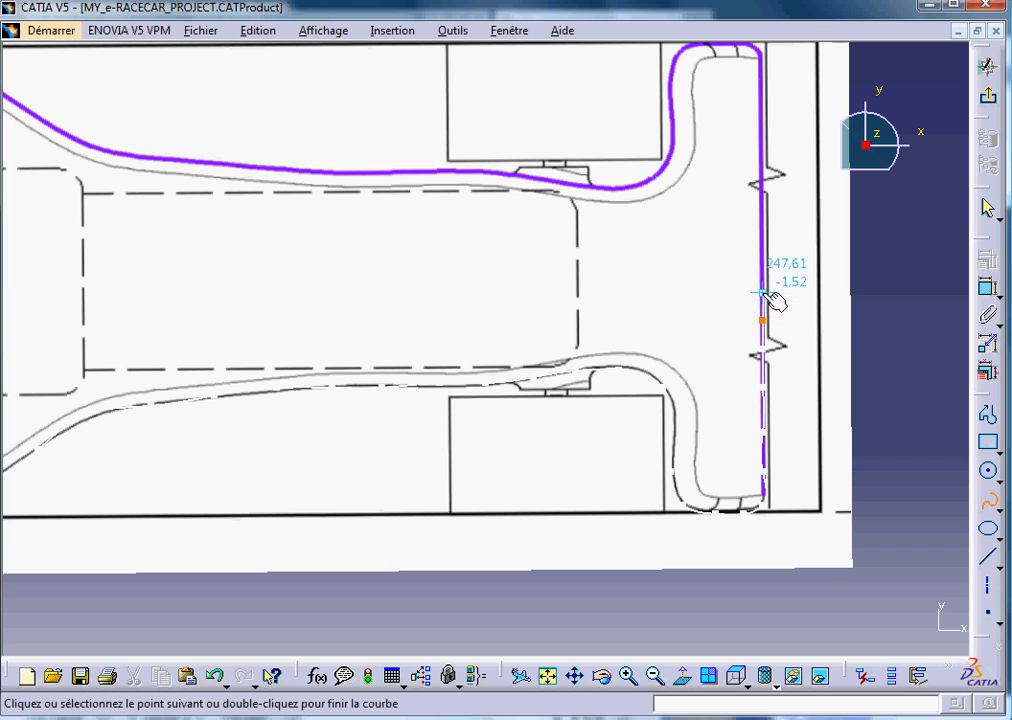
click(763, 286)
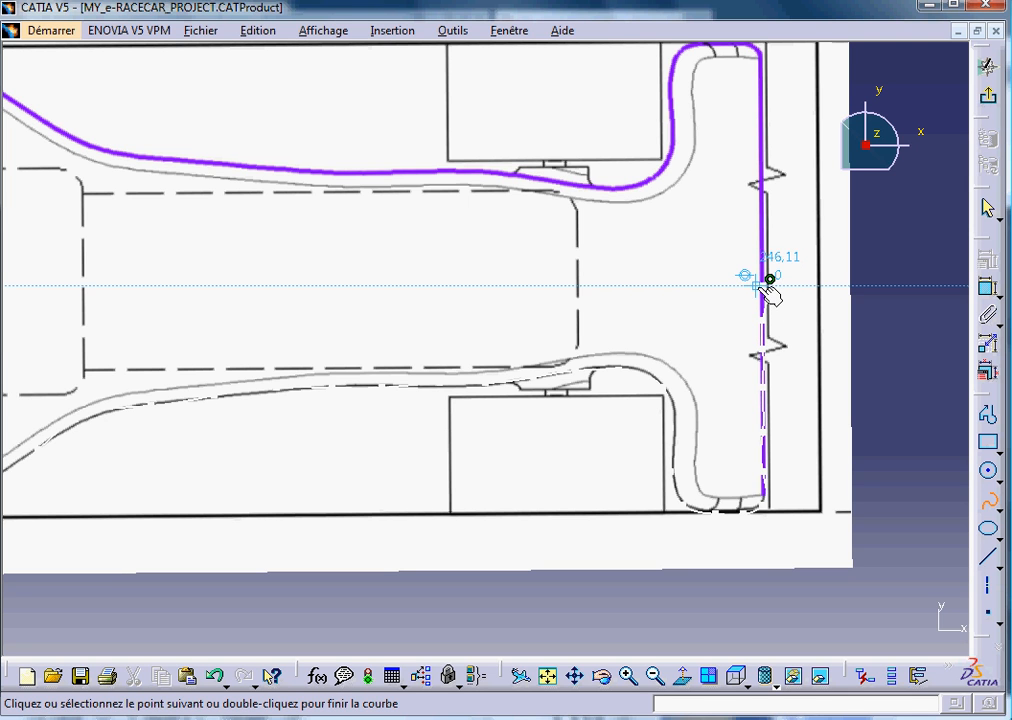
Finish the spline on the H axis at the rear wing's trailing edge, at about H 247 mm
click(770, 281)
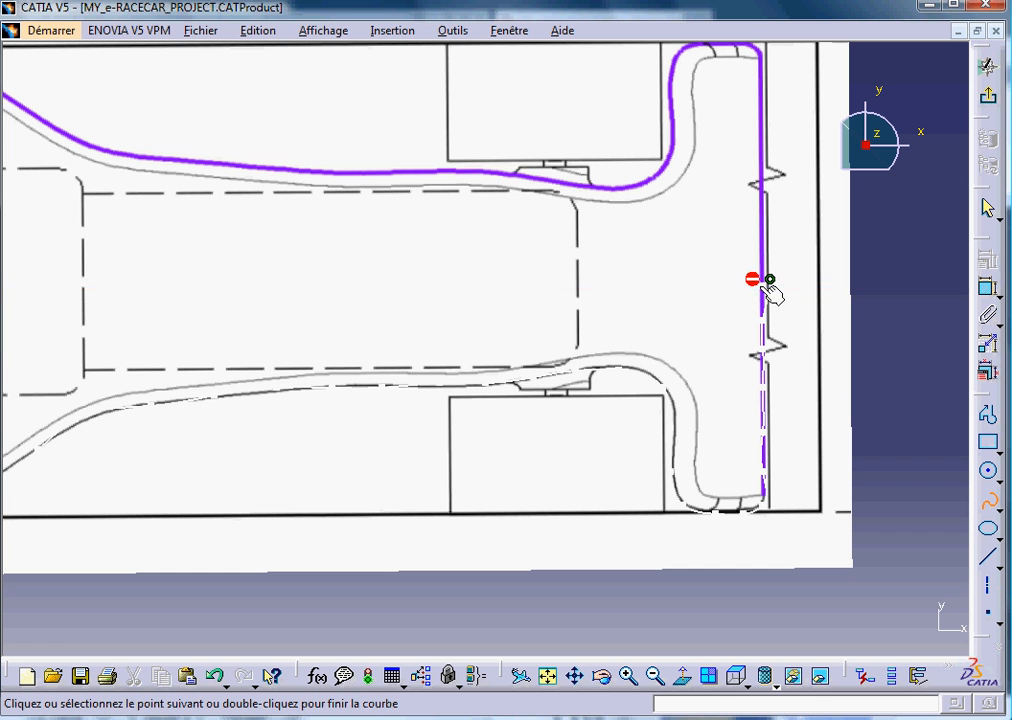
click(634, 673)
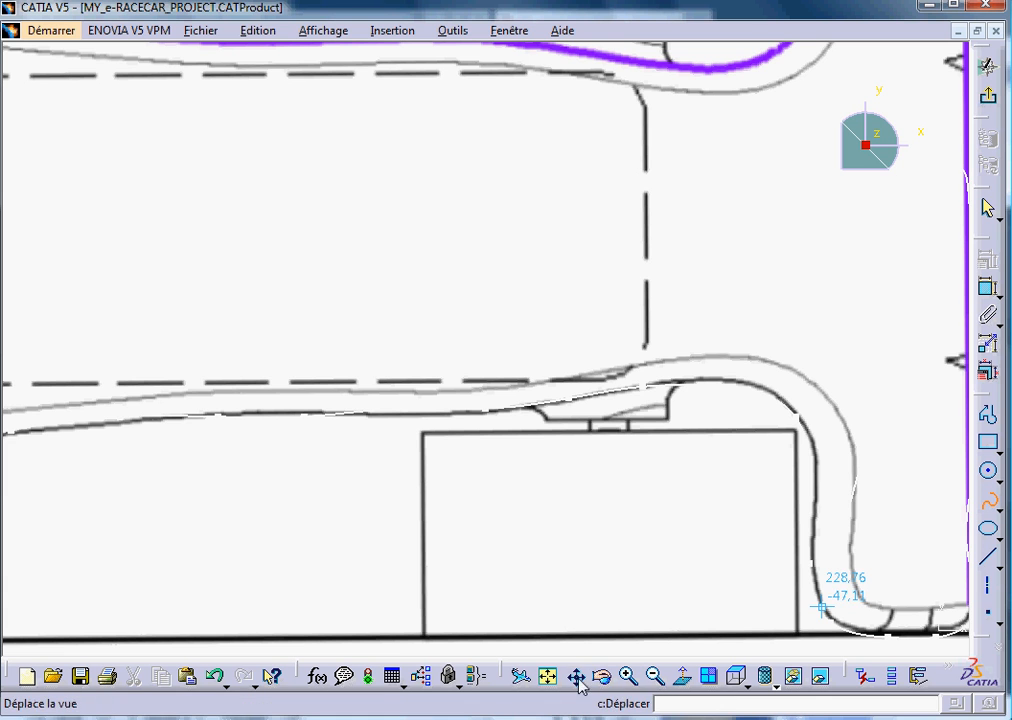
middle_drag(924, 343, 707, 405)
drag(707, 405, 647, 434)
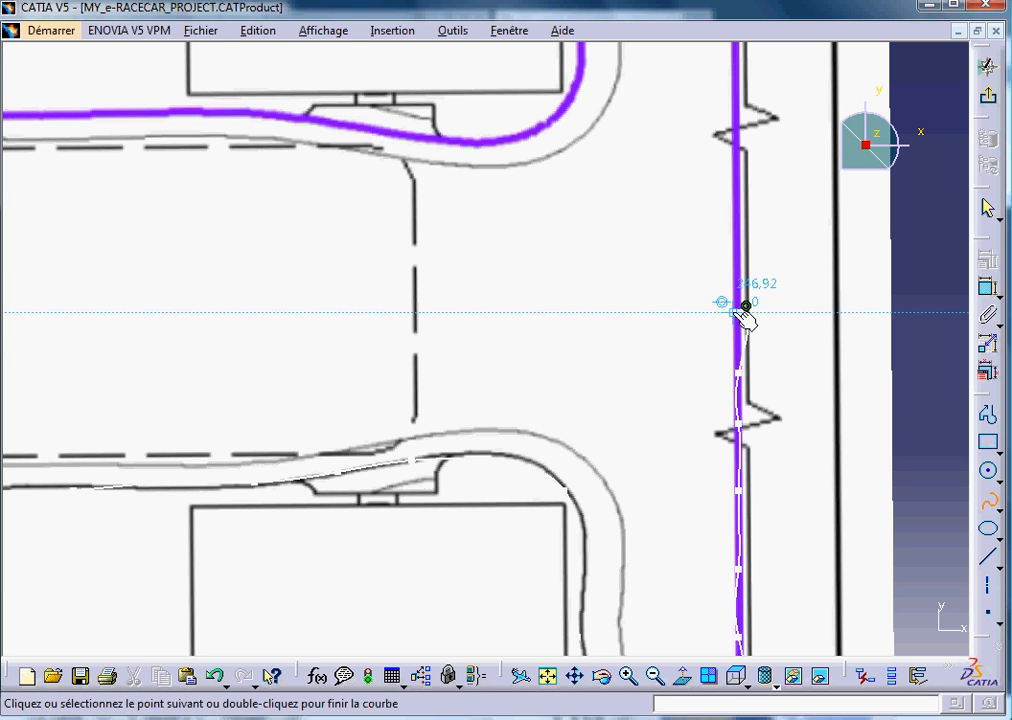
double_click(744, 310)
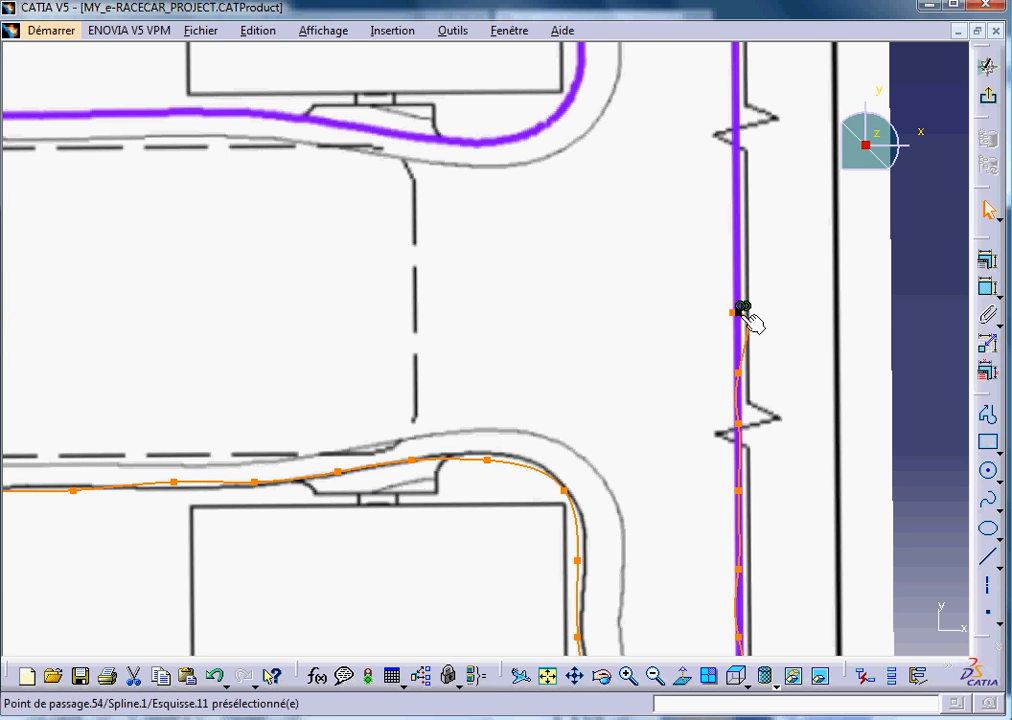
Move the spline's end point and nearby control points onto the blueprint's straight rear edge, keeping the end on the H axis
click(740, 312)
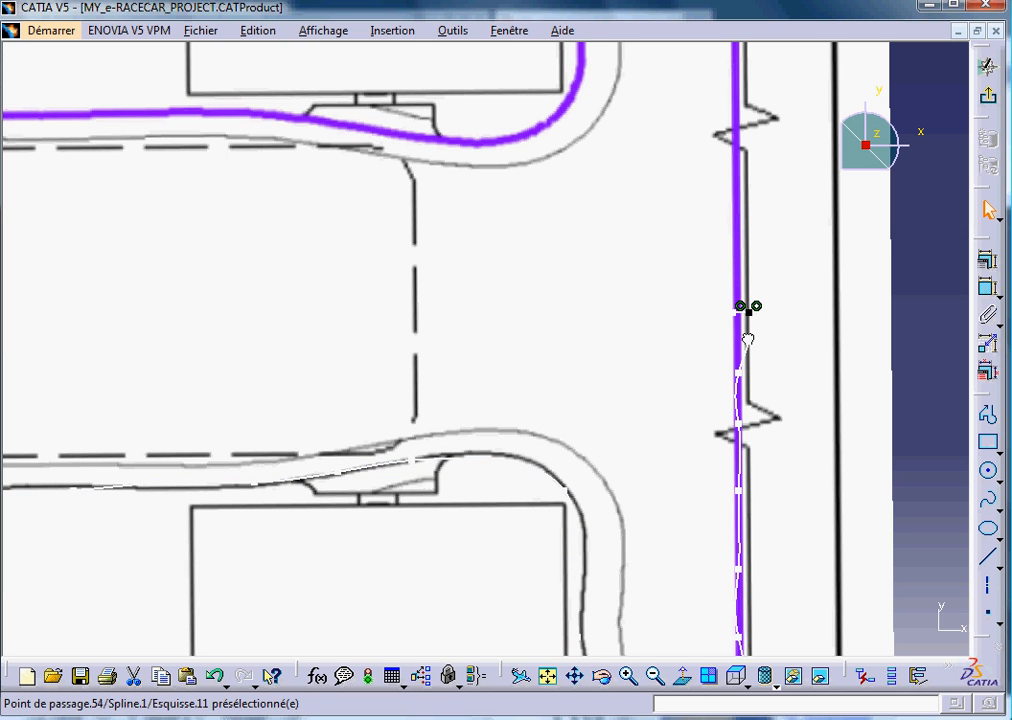
drag(738, 322, 781, 314)
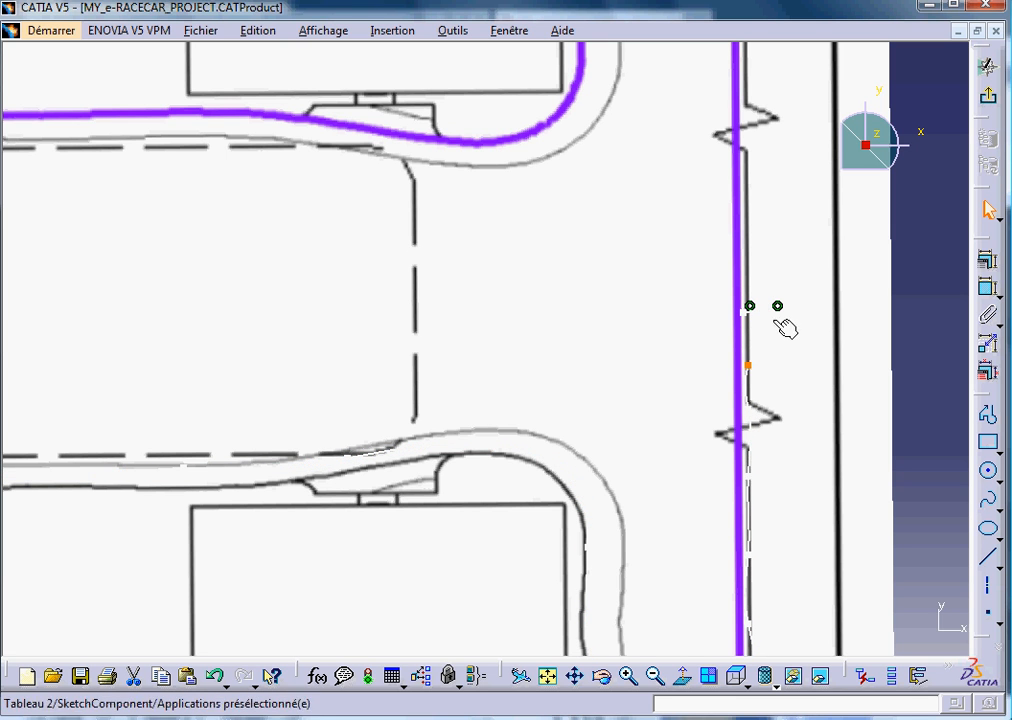
drag(761, 333, 749, 320)
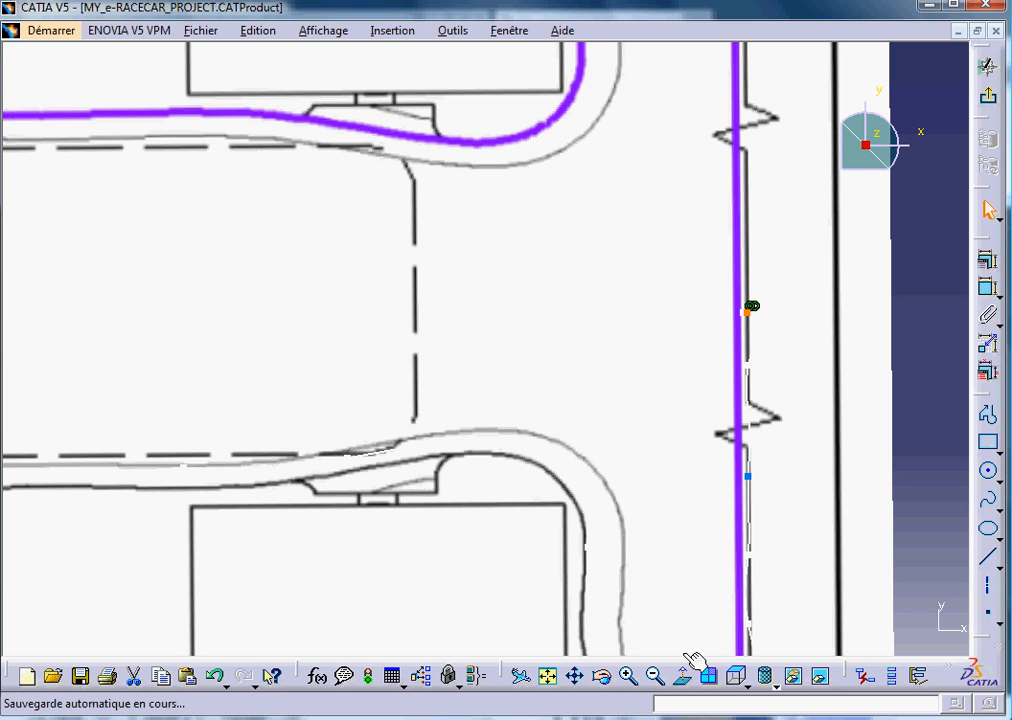
click(657, 677)
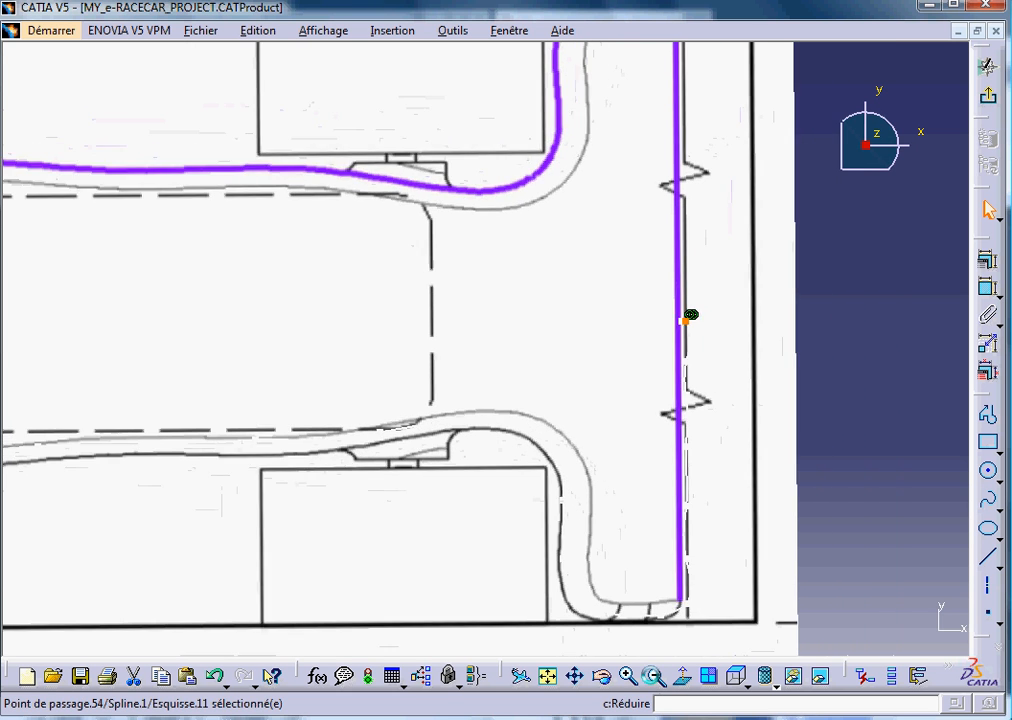
click(670, 582)
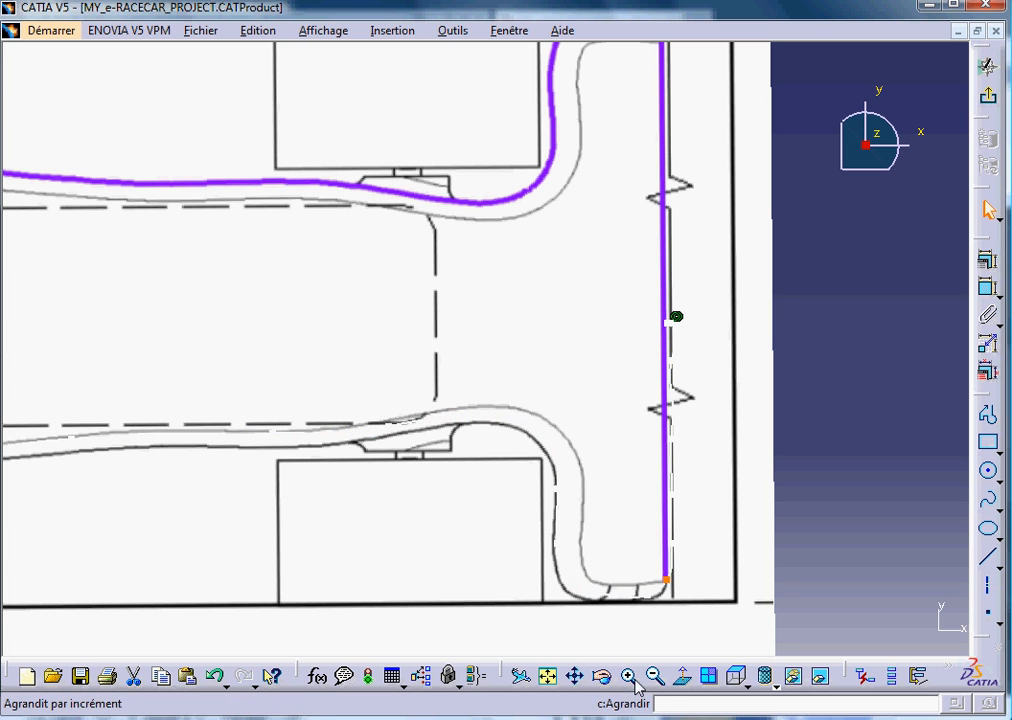
Close the half outline with a horizontal profile line along the H axis from the spline's front start point to its rear end point
click(574, 676)
drag(452, 567, 962, 490)
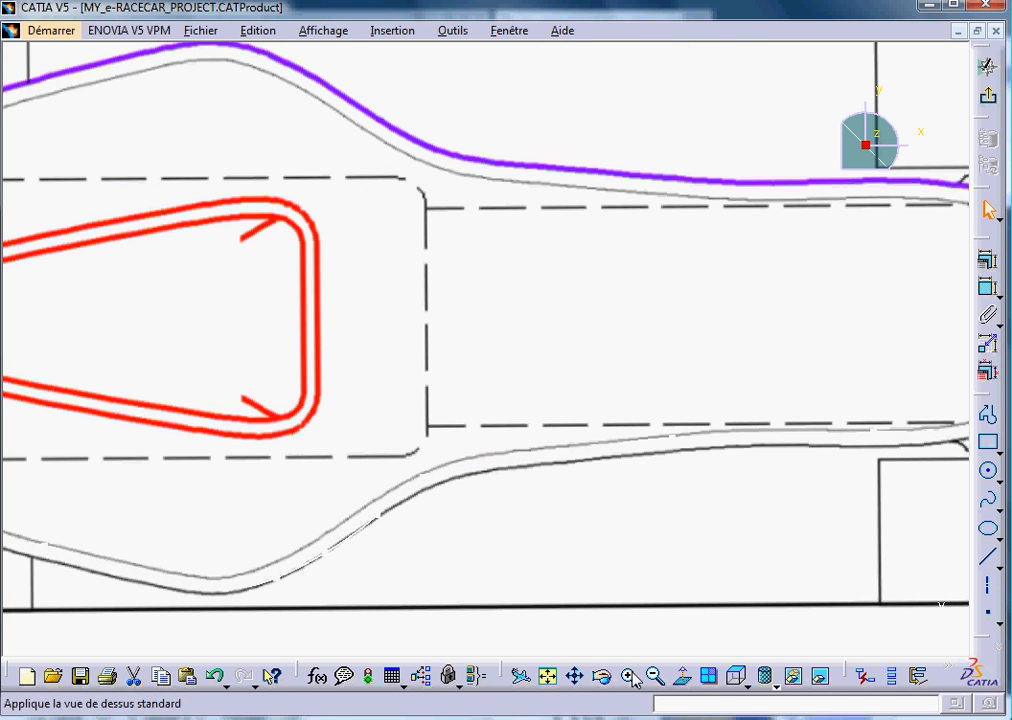
click(574, 676)
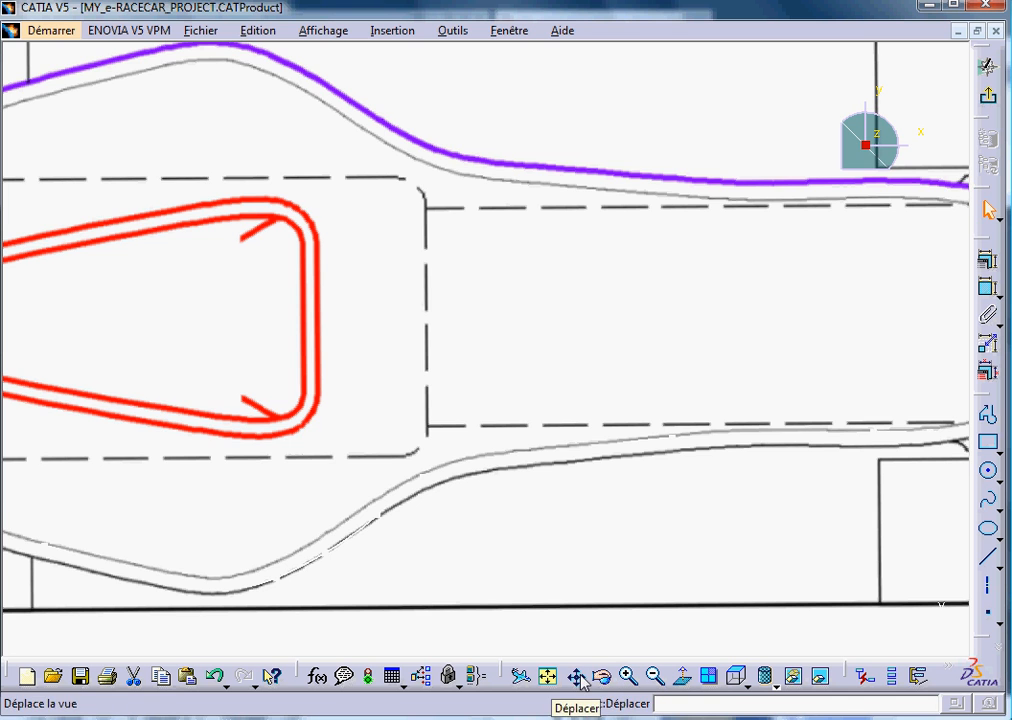
drag(470, 503, 821, 520)
drag(635, 517, 928, 528)
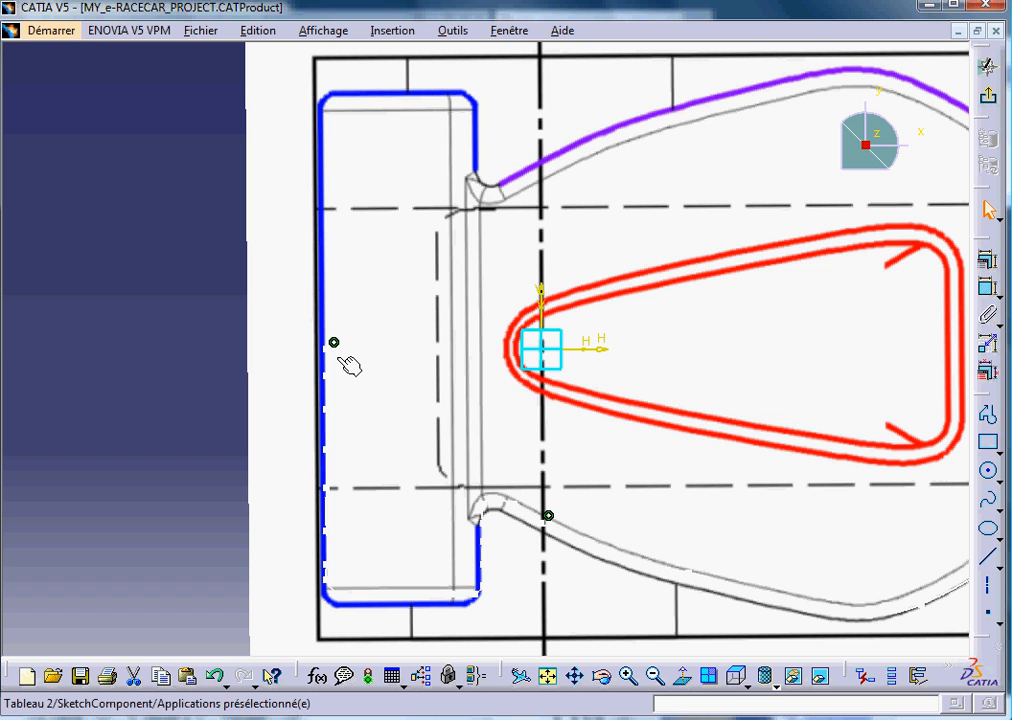
click(988, 416)
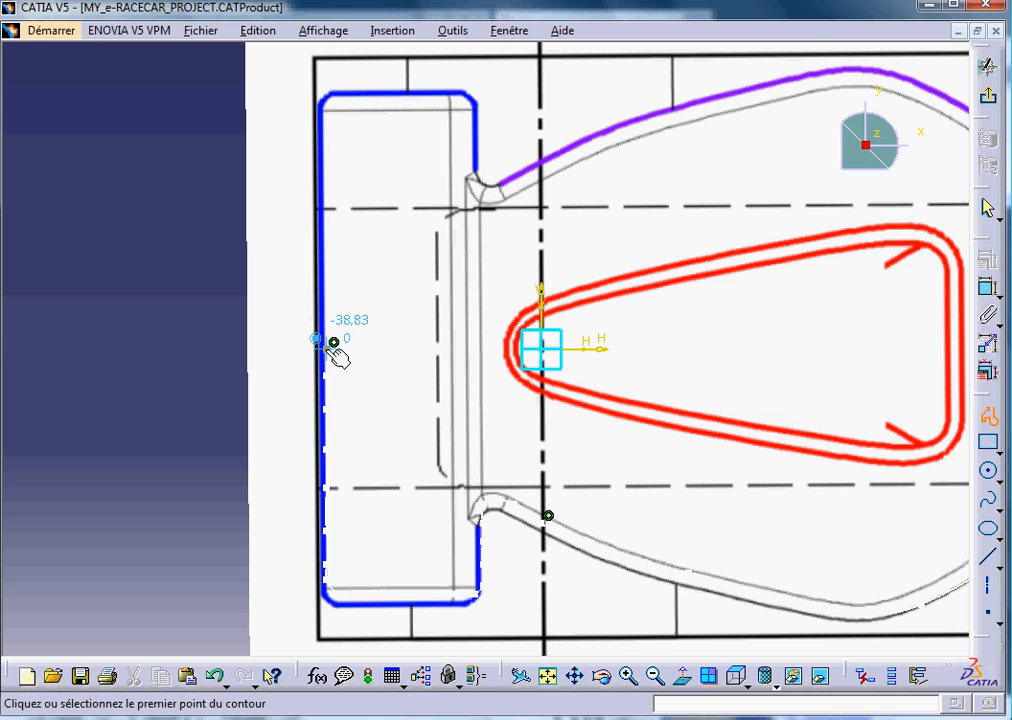
click(334, 343)
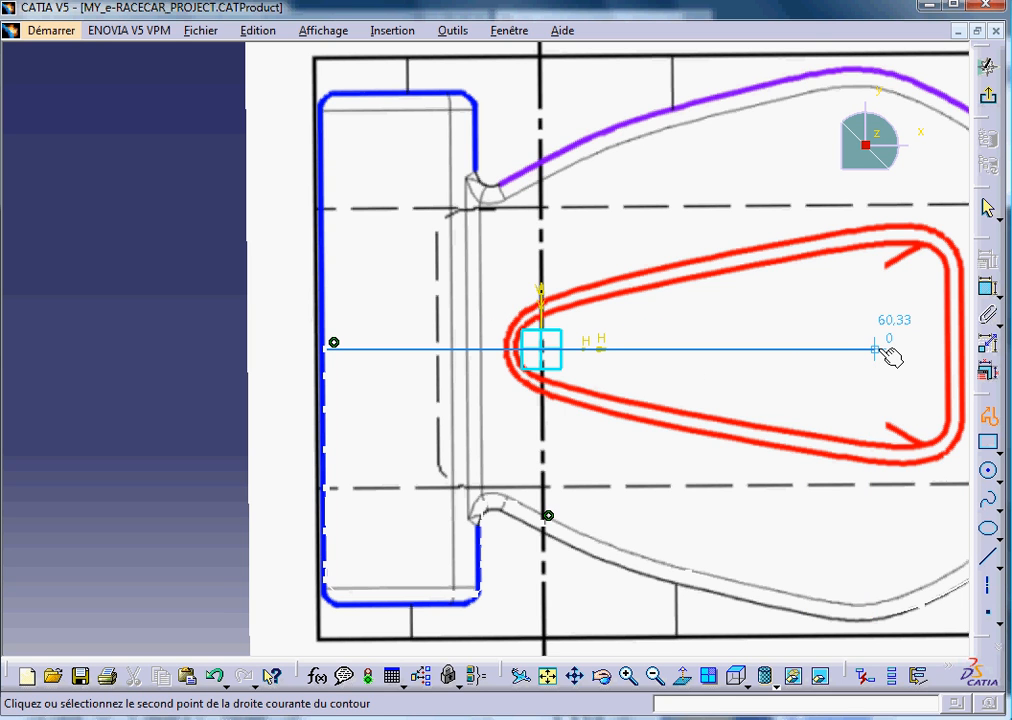
click(655, 677)
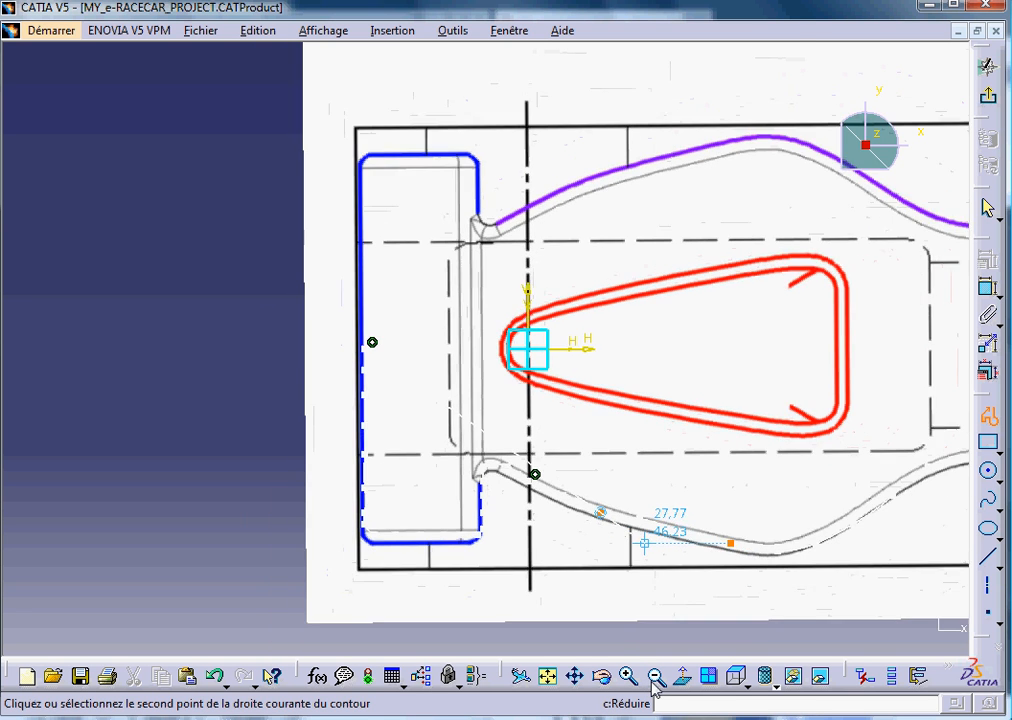
click(577, 677)
drag(888, 410, 532, 418)
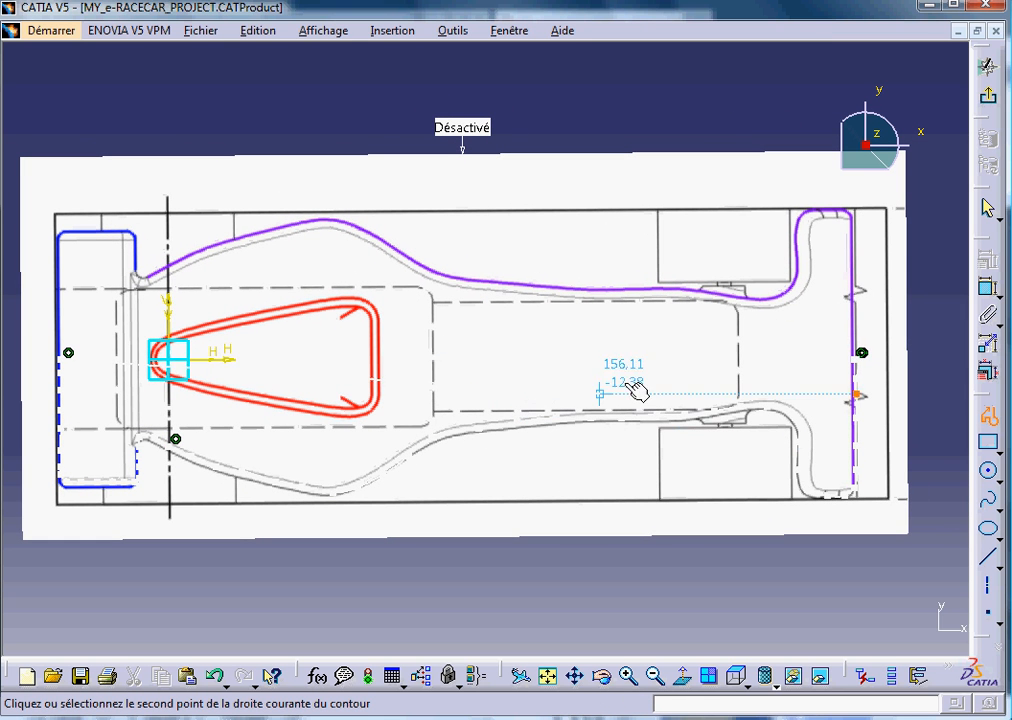
click(857, 358)
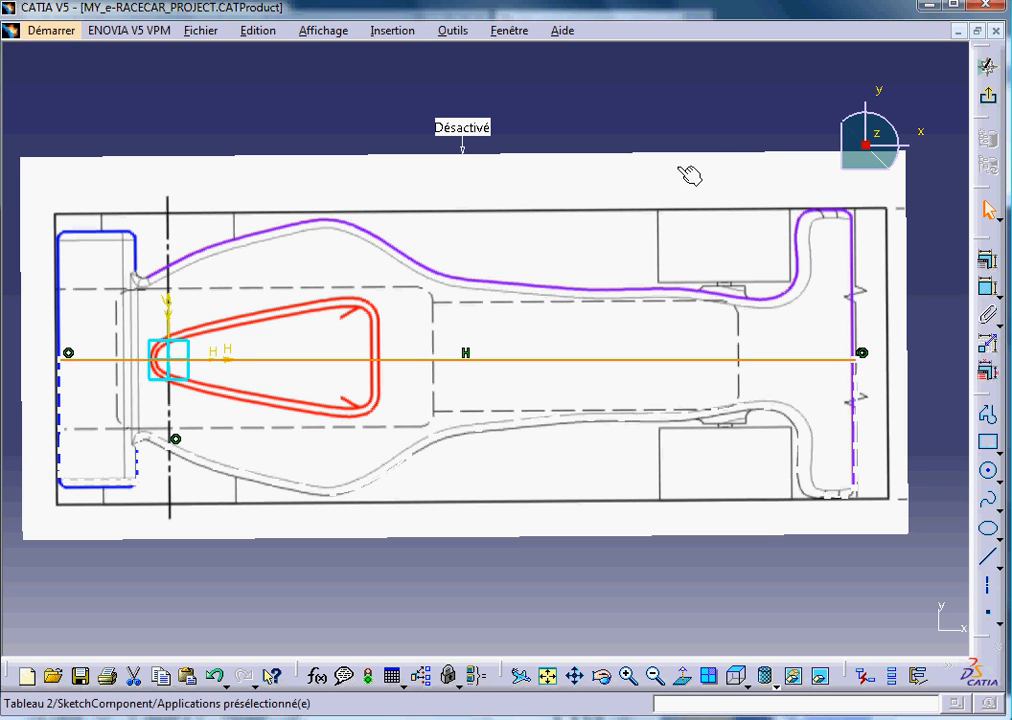
Run the sketch analysis to close the open implicit contour, and exit the sketch
click(453, 31)
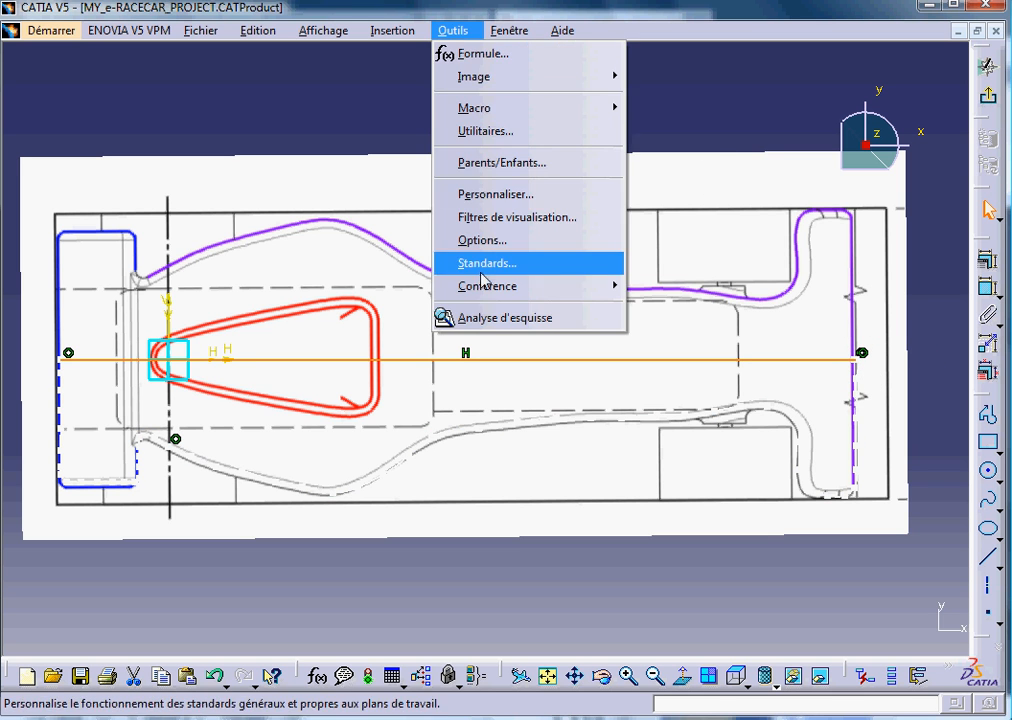
click(511, 320)
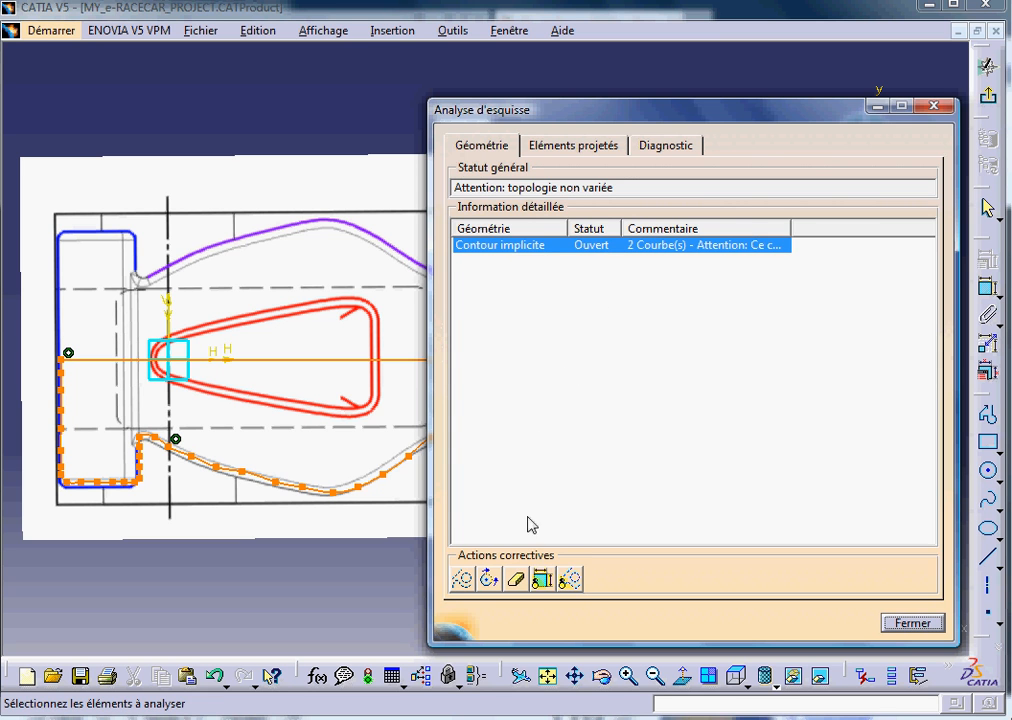
click(488, 579)
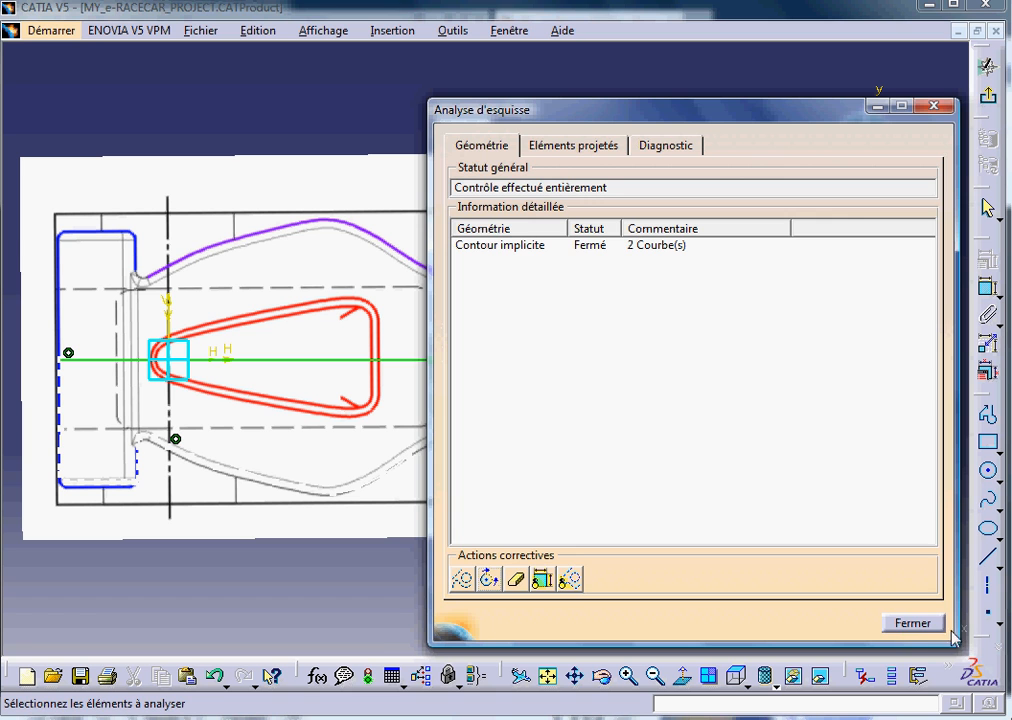
click(911, 623)
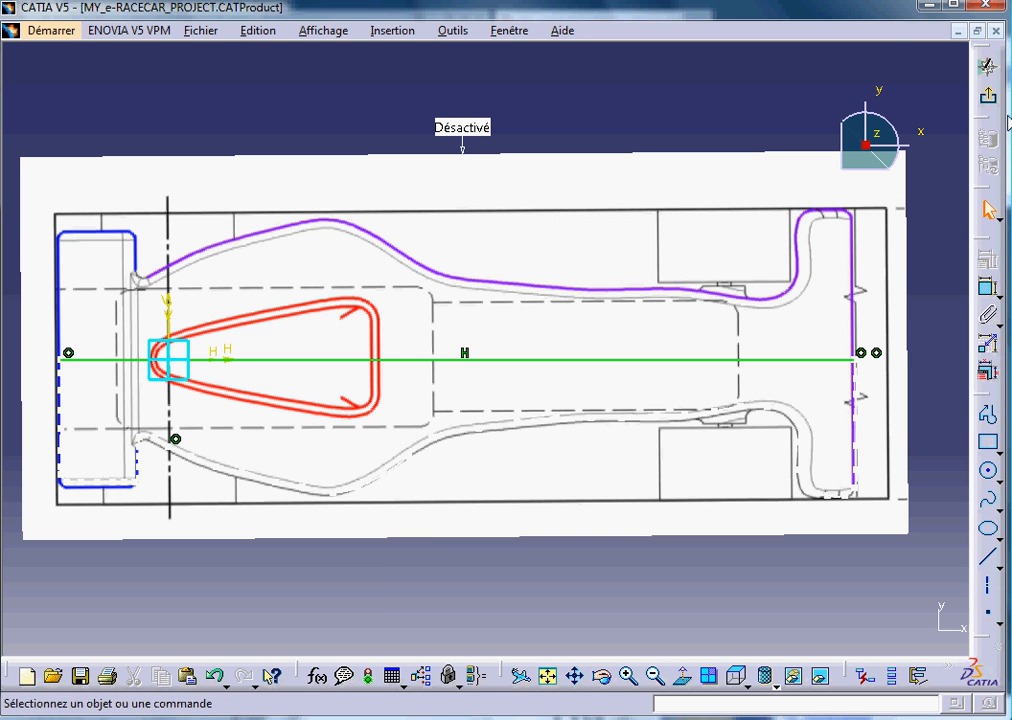
click(990, 97)
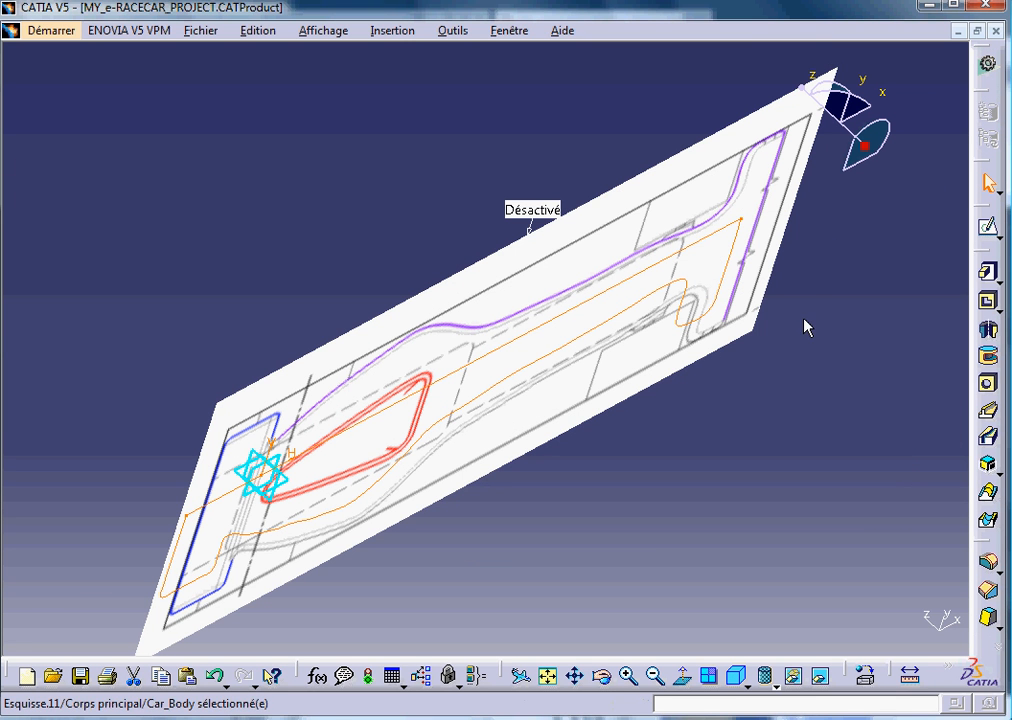
Start a pocket from the outline sketch Esquisse.11 and show the hidden Extrusion.1 in the specification tree
click(990, 305)
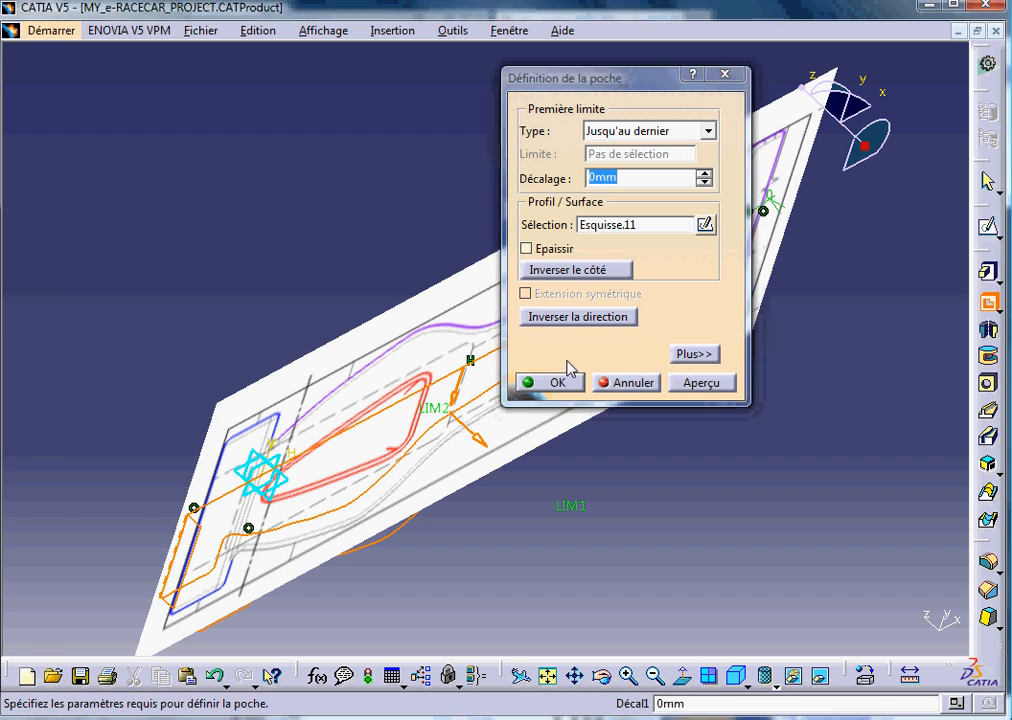
key(F3)
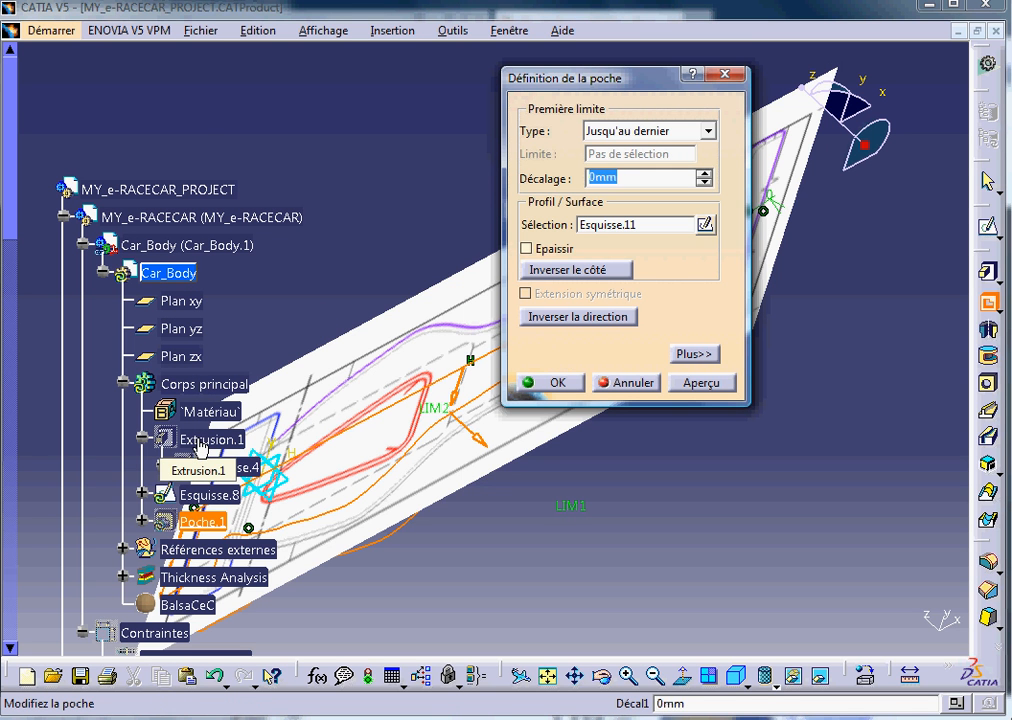
right_click(200, 446)
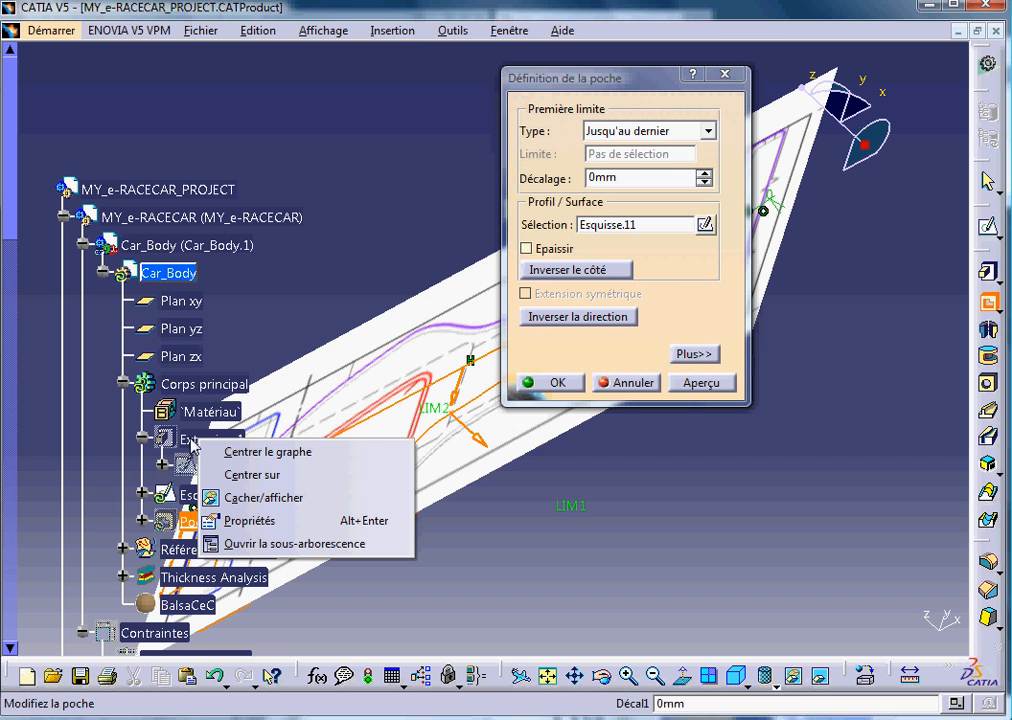
click(265, 498)
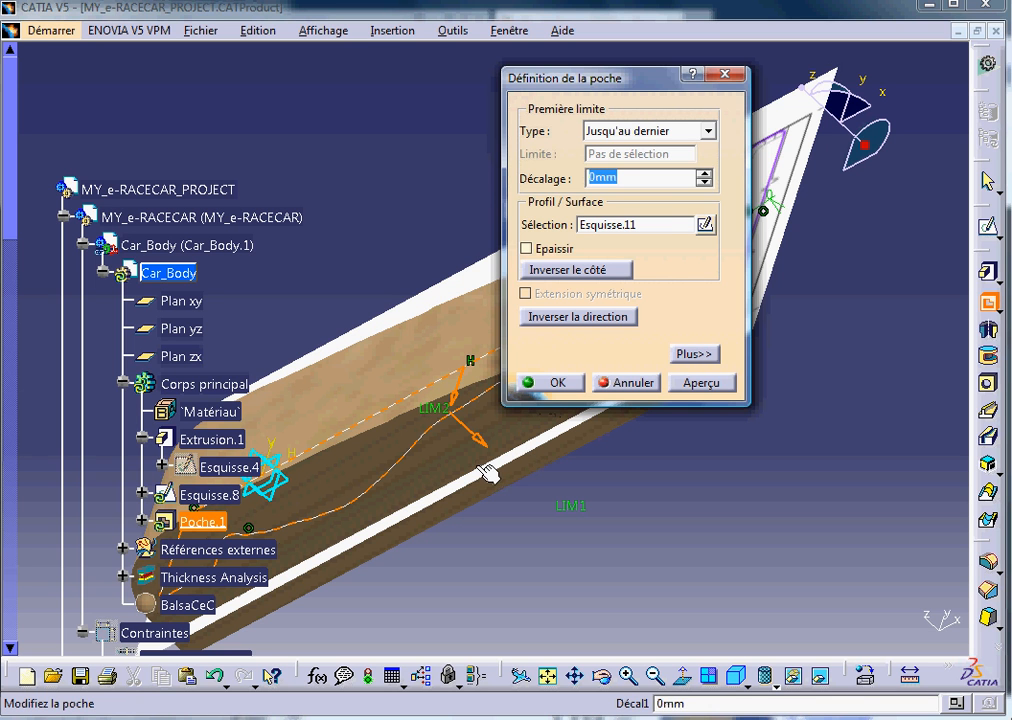
Set the pocket's second limit type to "Jusqu'au dernier"
click(710, 355)
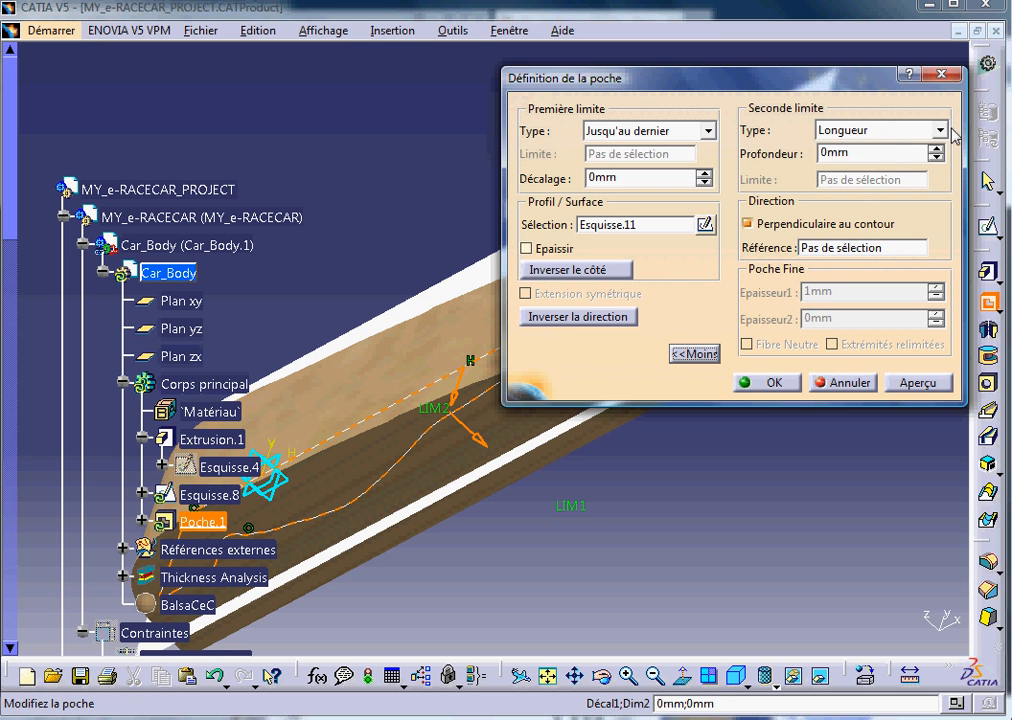
click(941, 132)
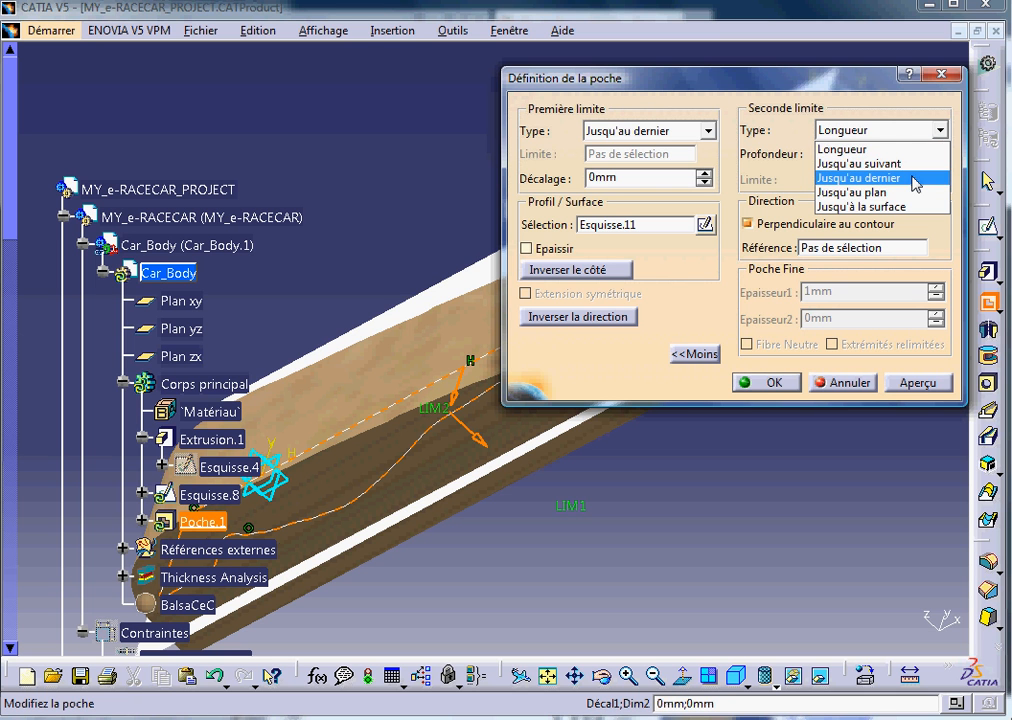
click(914, 179)
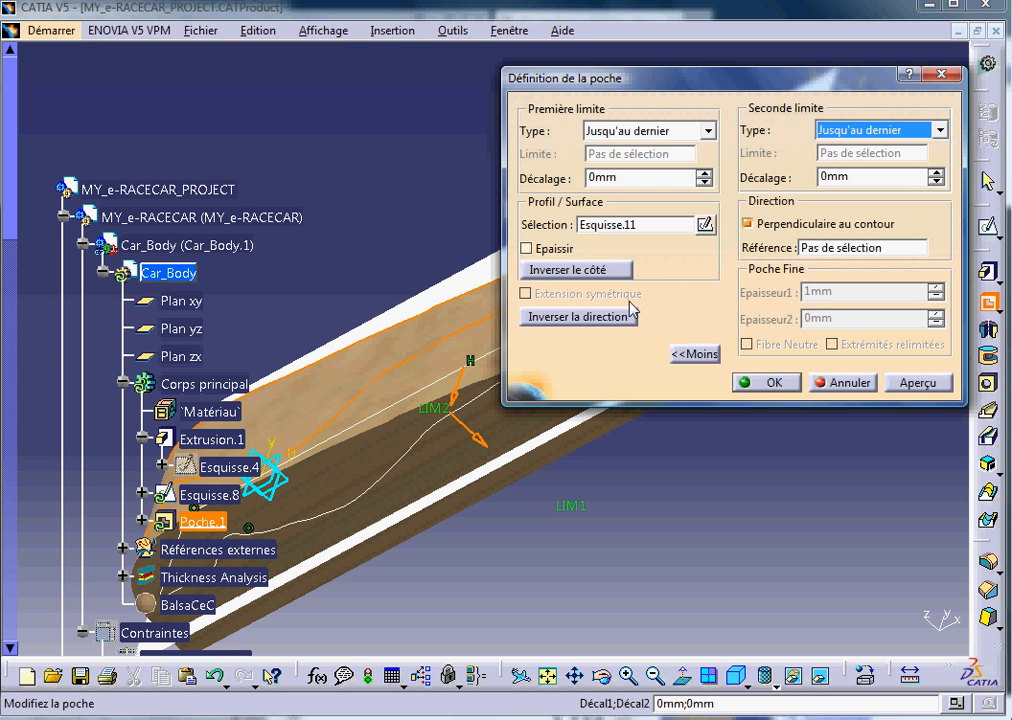
Try reversing the pocket's direction with a preview of the cut, and restore the original direction
click(593, 318)
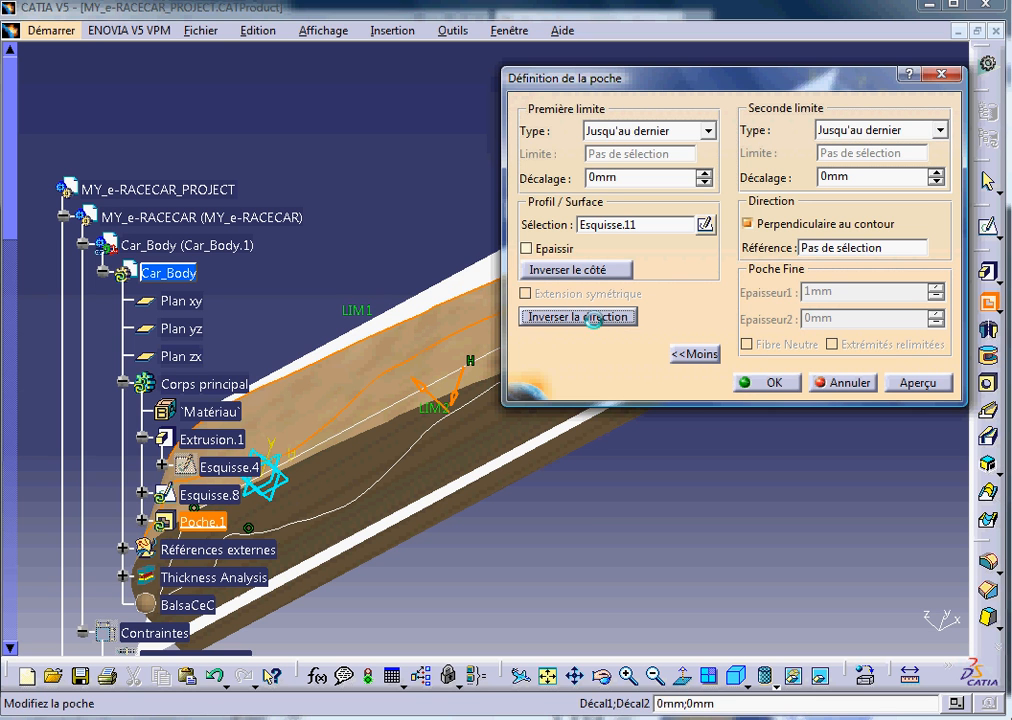
click(914, 384)
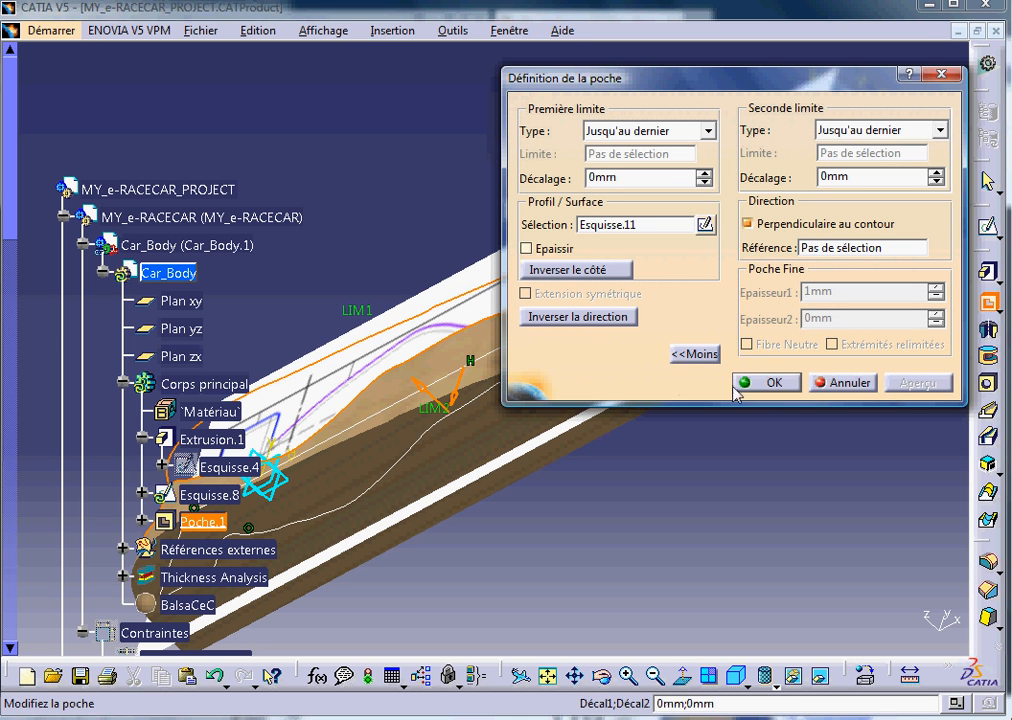
middle_drag(485, 540, 563, 401)
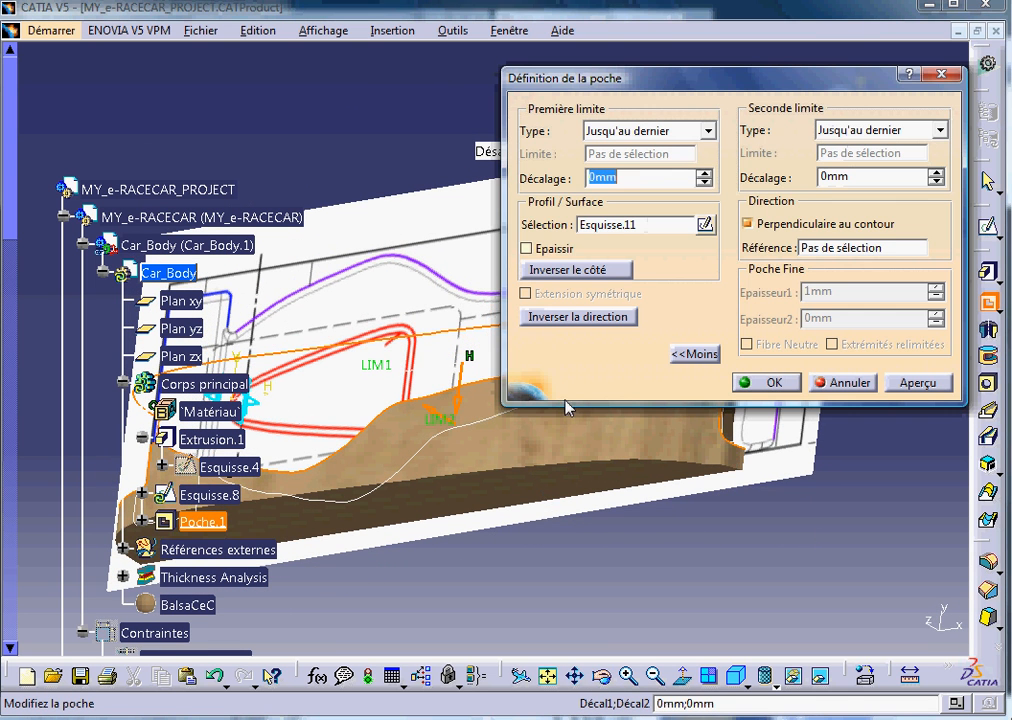
click(593, 317)
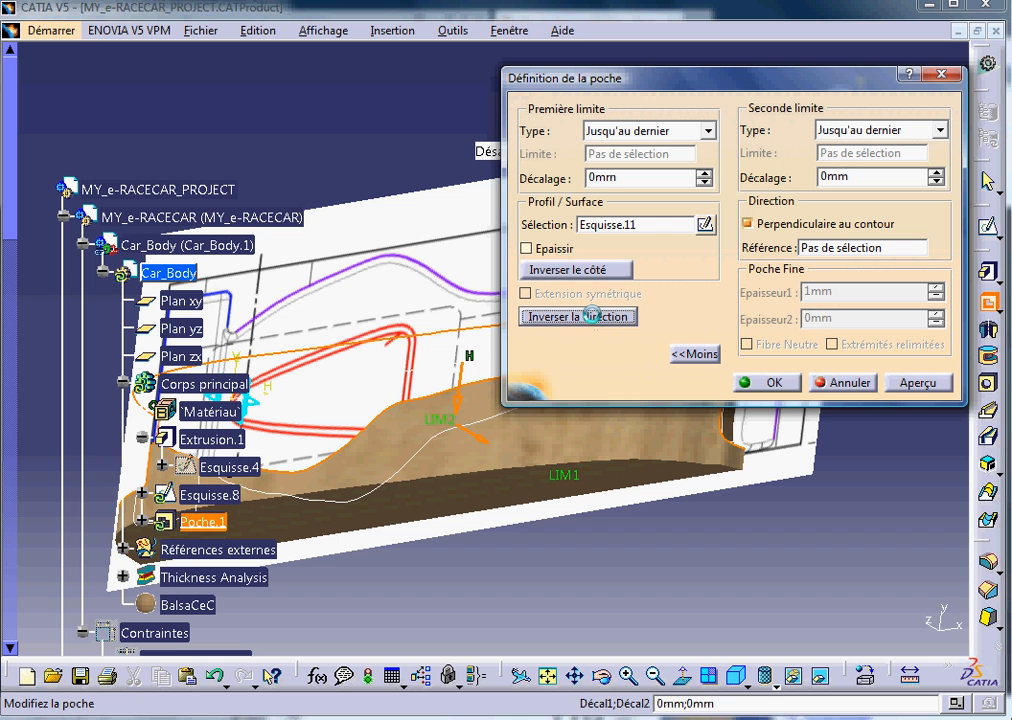
click(933, 384)
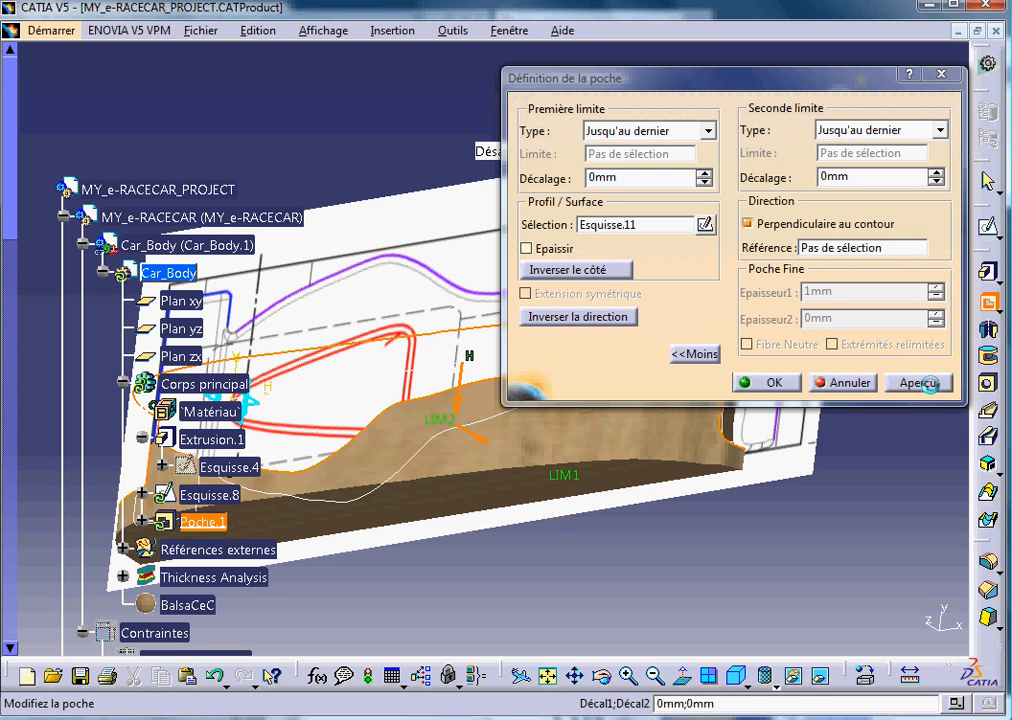
Reverse the pocket's side to remove the material outside the half outline, preview it, and create the pocket
click(627, 272)
click(922, 384)
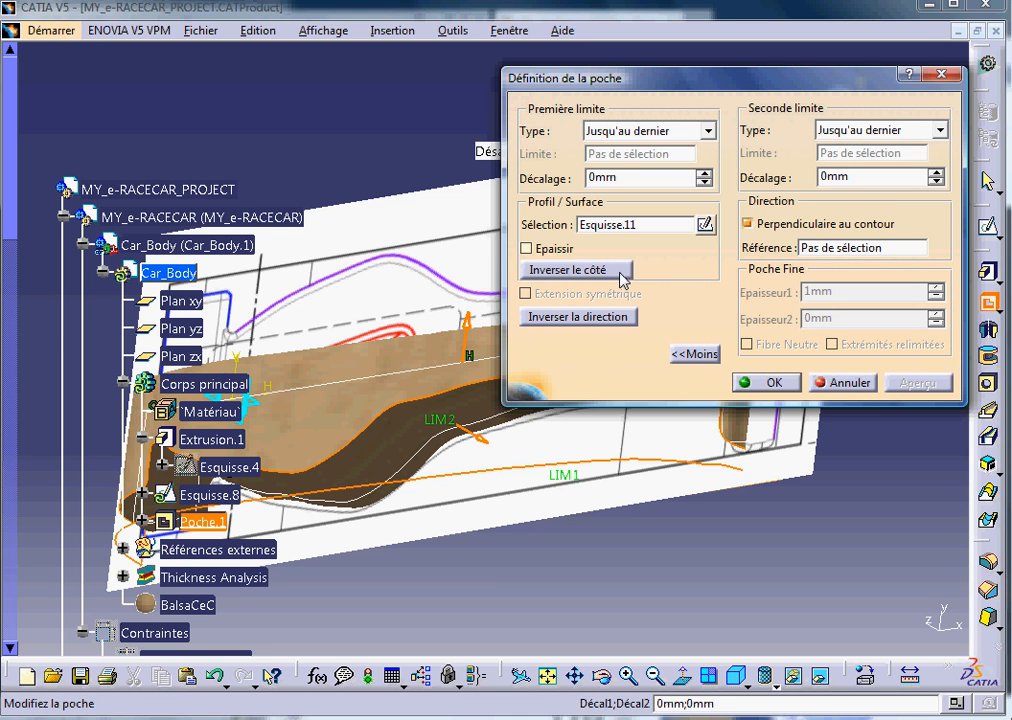
click(765, 384)
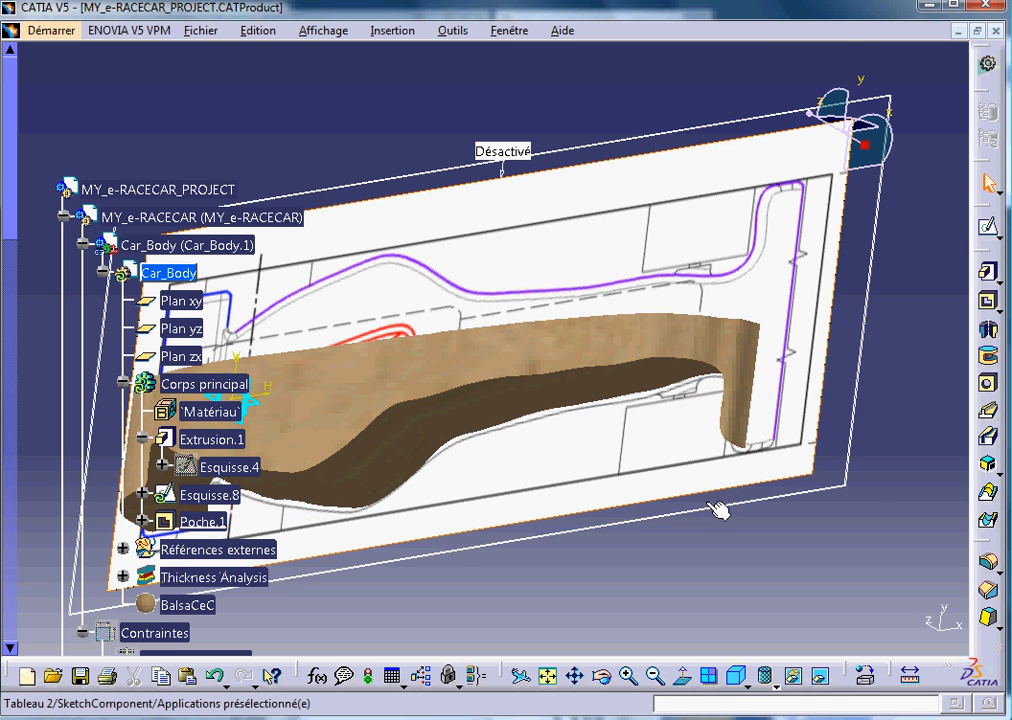
middle_drag(716, 517, 815, 465)
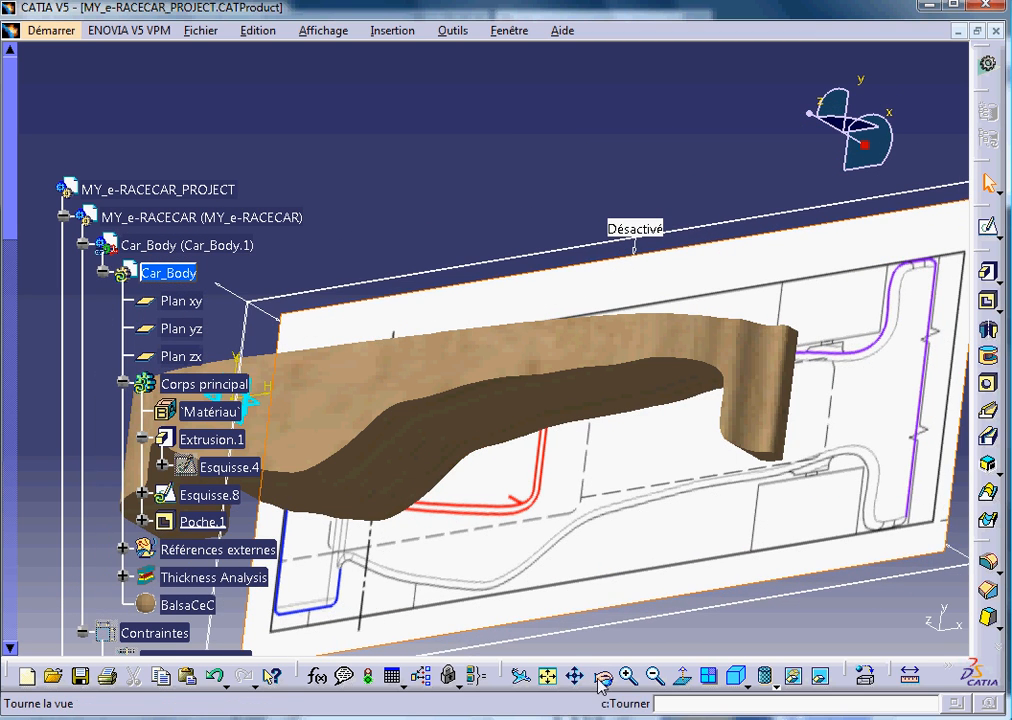